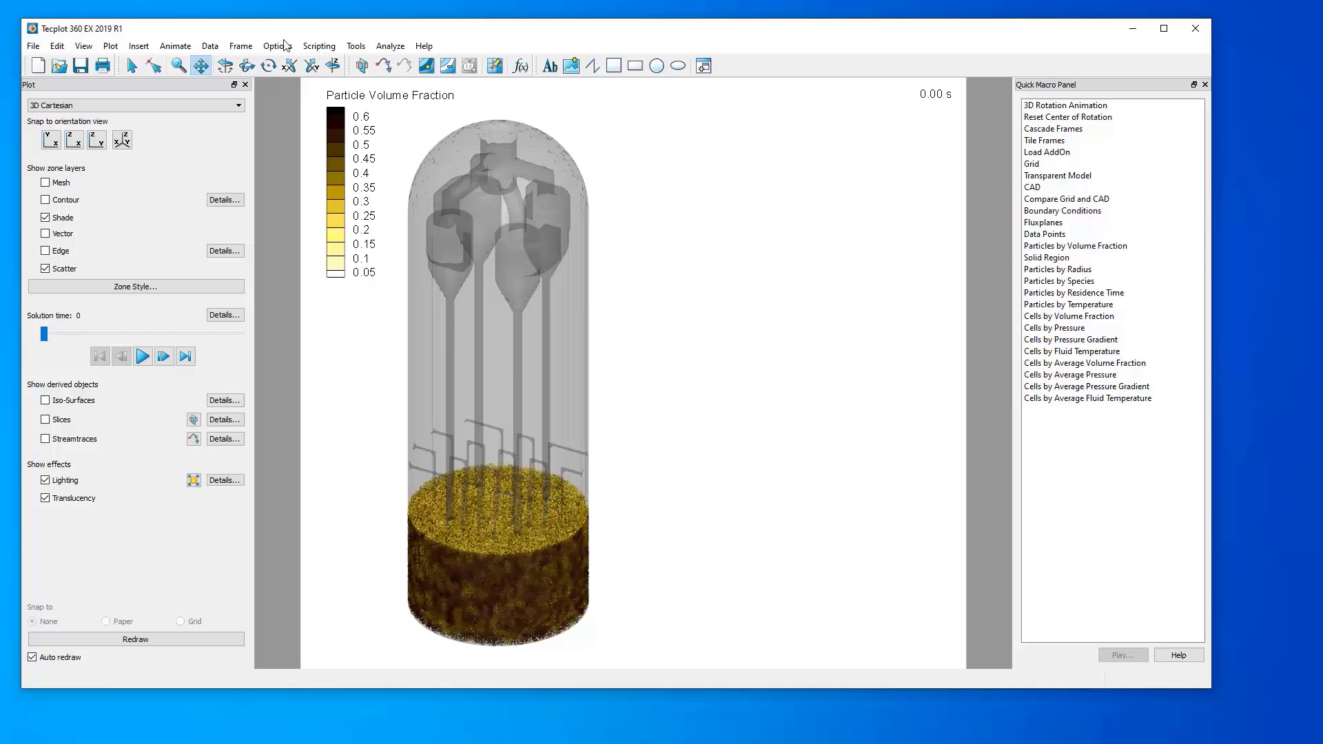
Step: Create a new frame in the blank area of the paper beside the upper half of the vessel
click(241, 46)
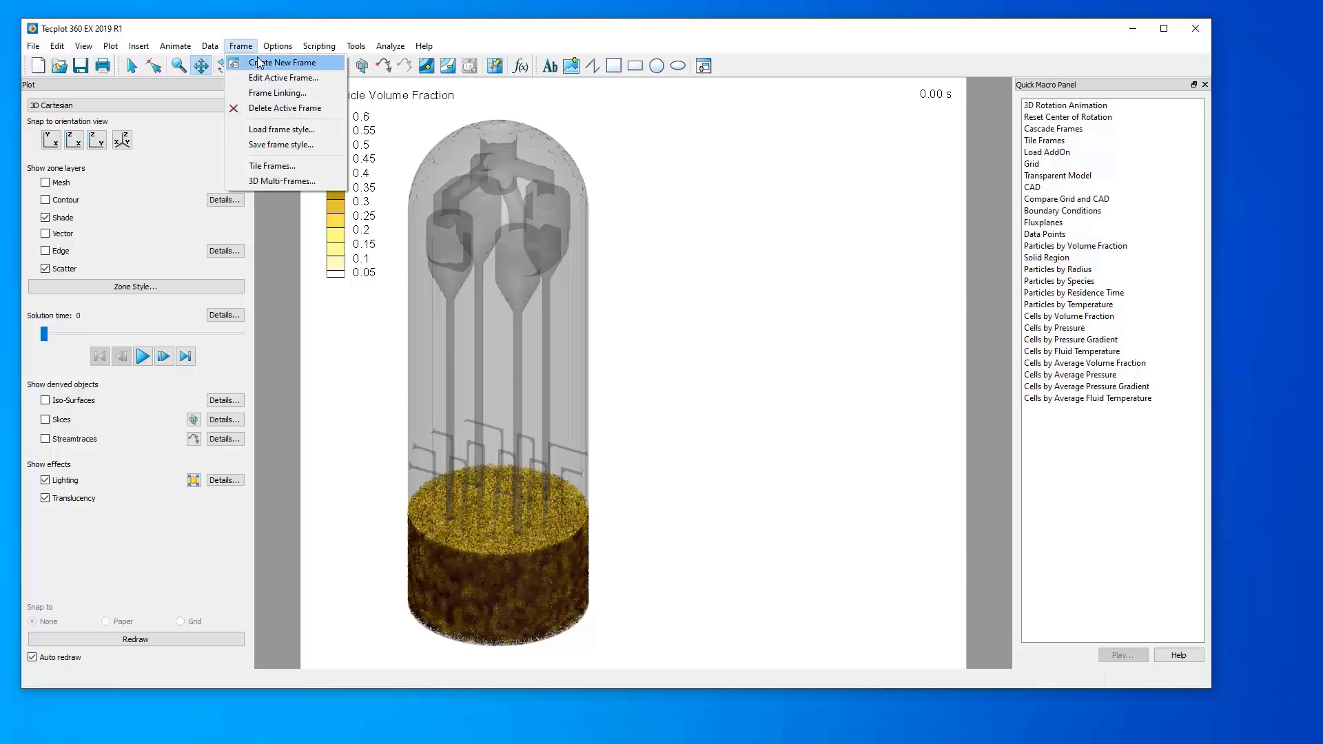
click(260, 63)
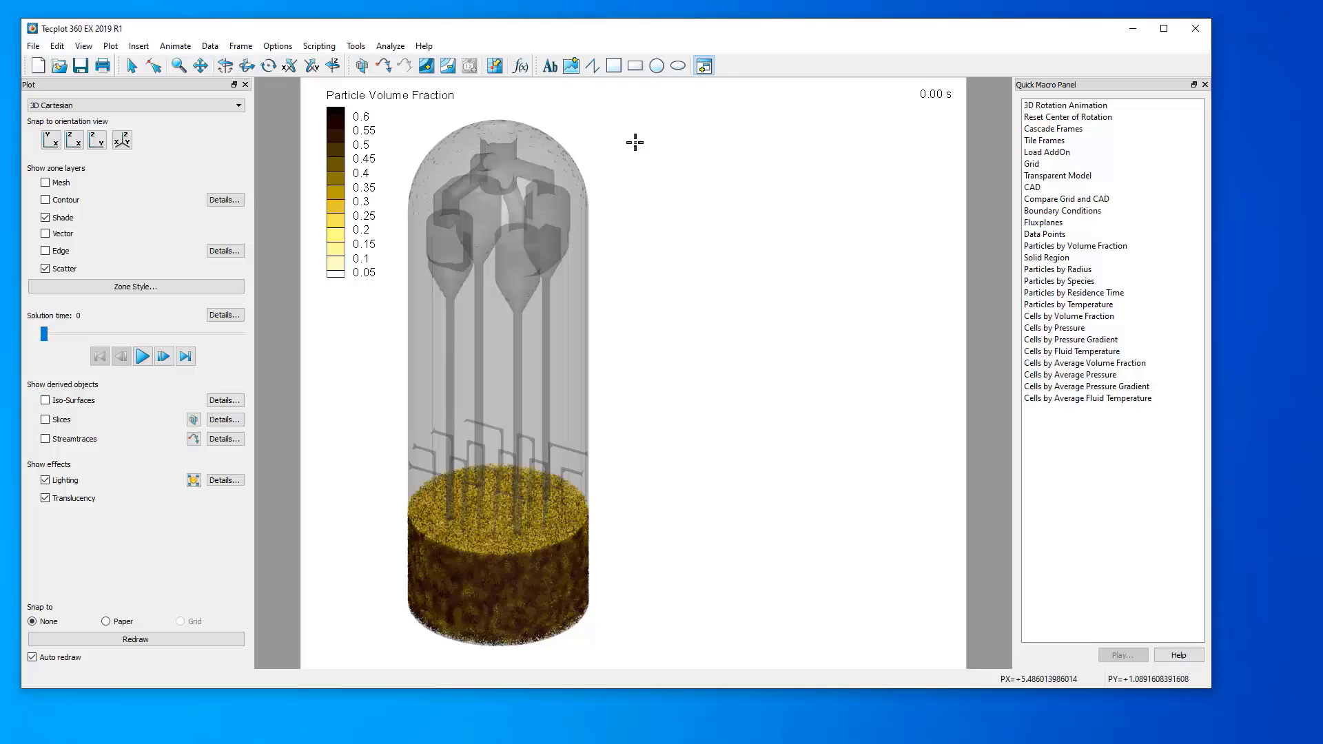
mouse_move(635, 142)
mouse_down()
mouse_move(873, 253)
mouse_move(924, 287)
mouse_move(924, 307)
mouse_up()
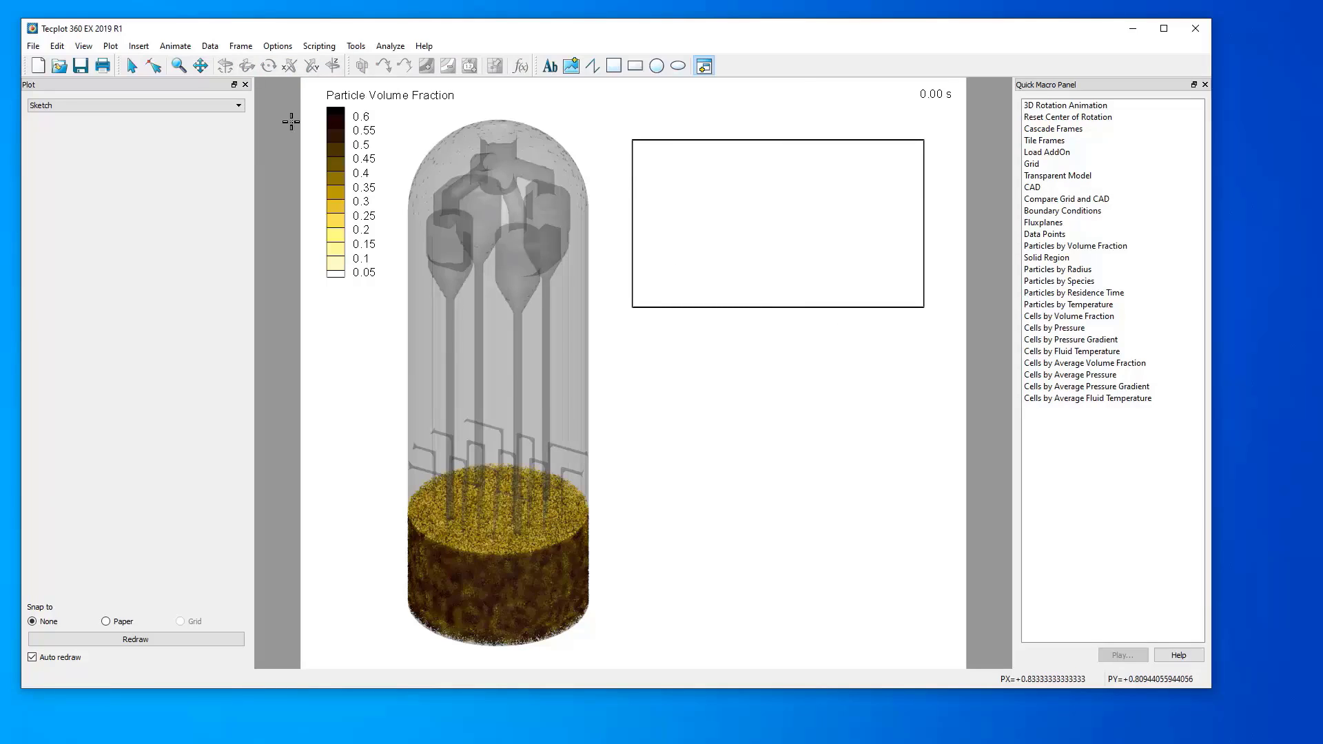
Step: Load the Barracuda data file "history" from the pre_setup folder into the new frame as an XY line plot
click(33, 48)
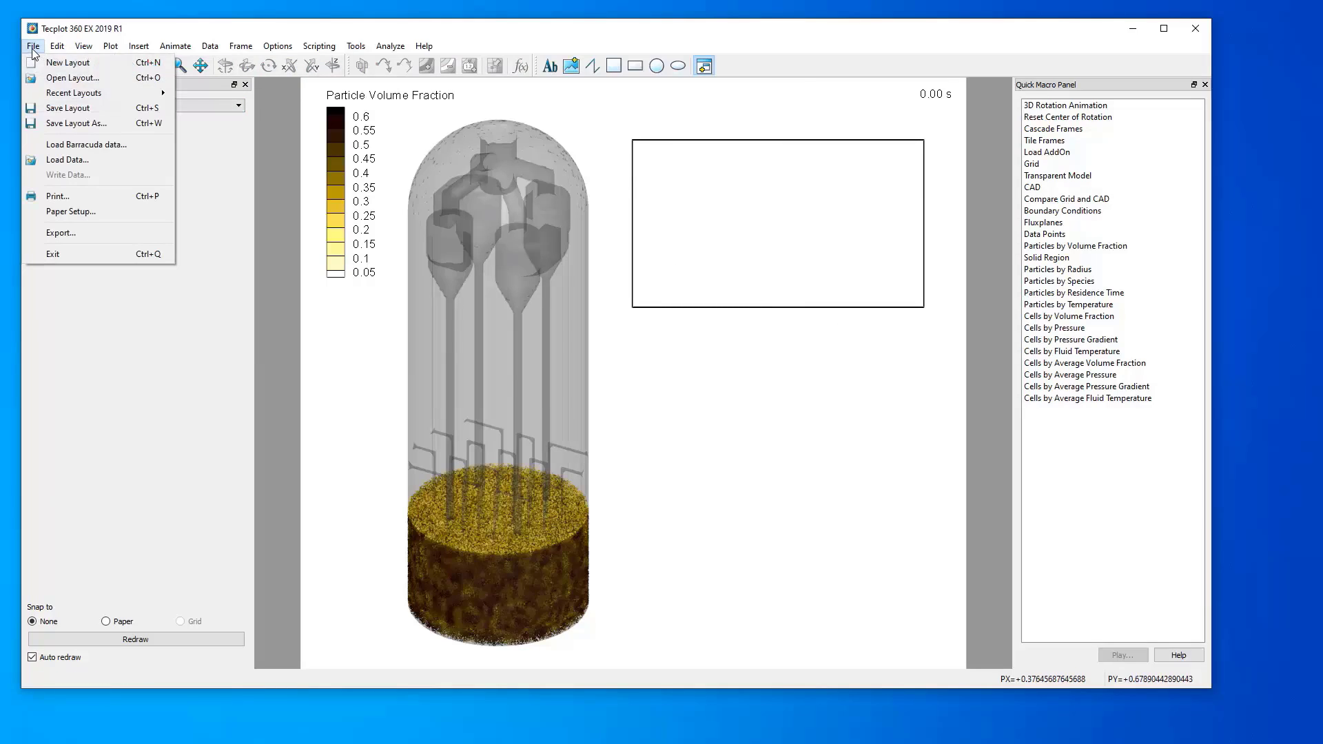
click(78, 145)
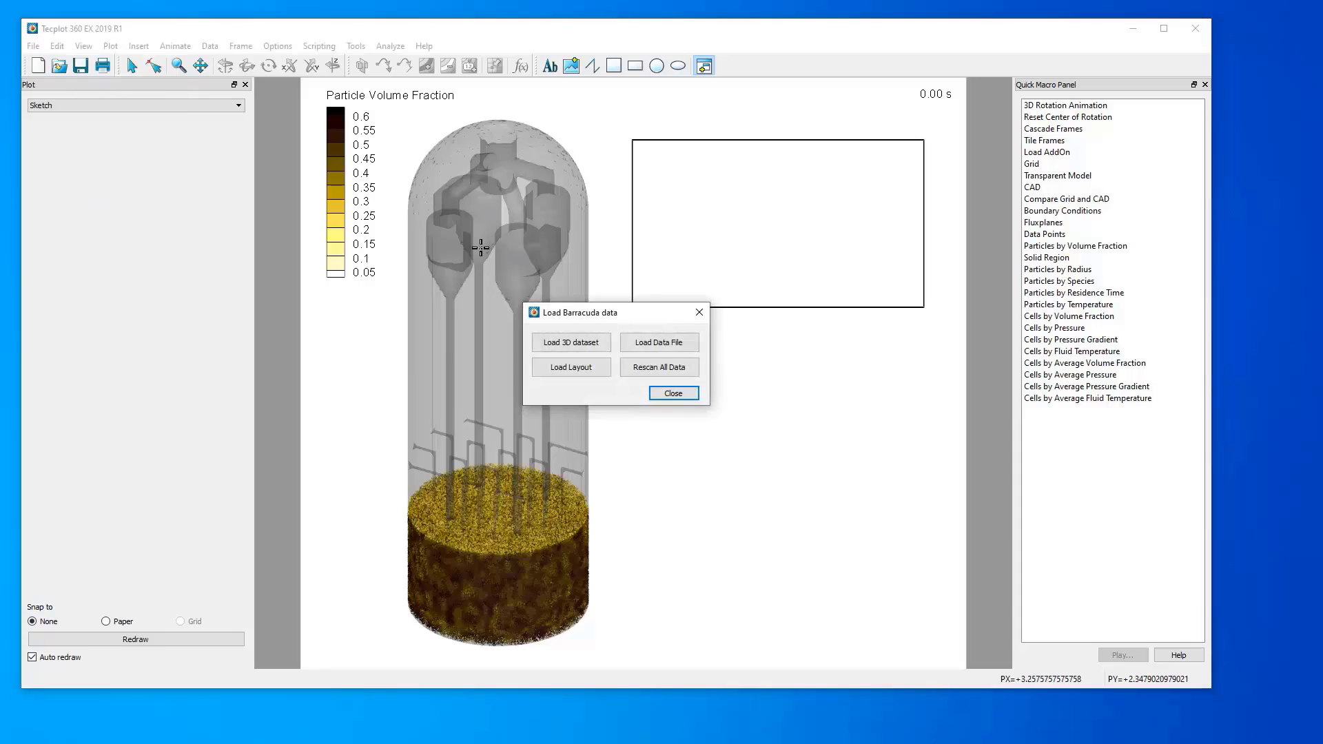
click(646, 346)
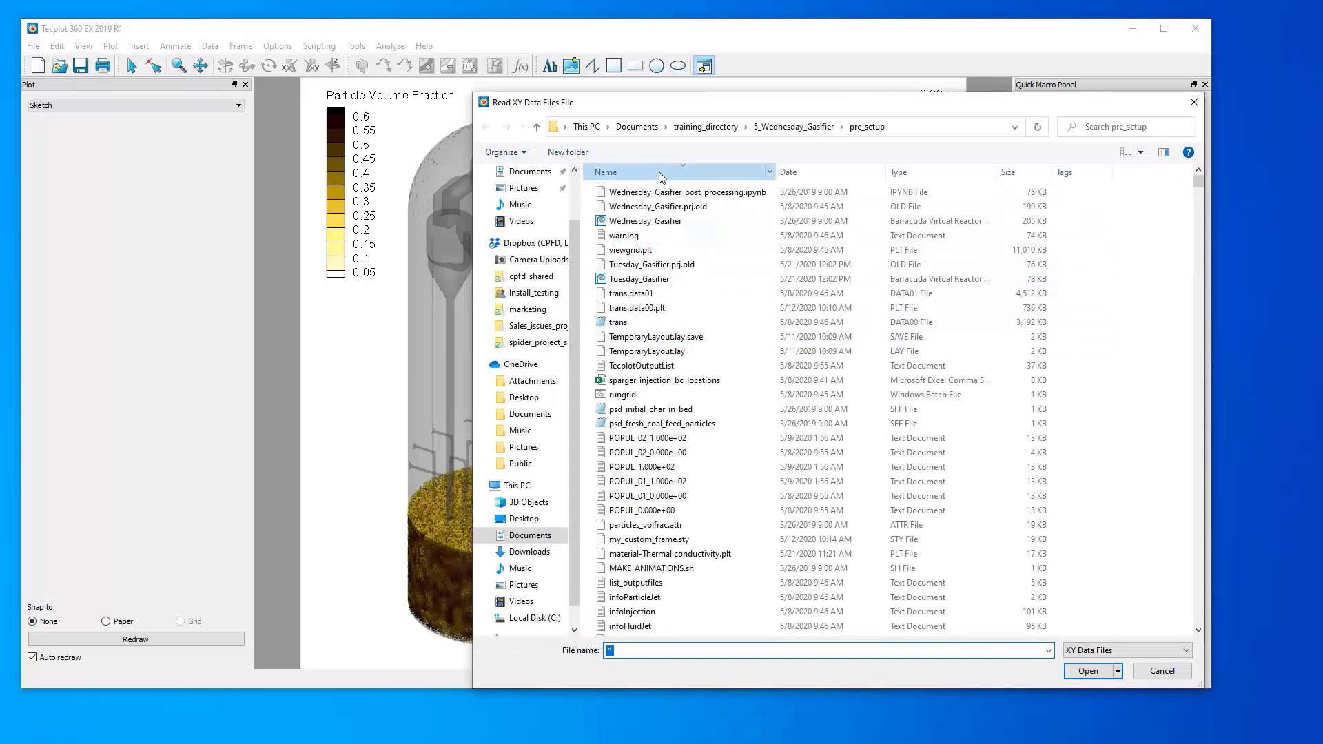
click(662, 172)
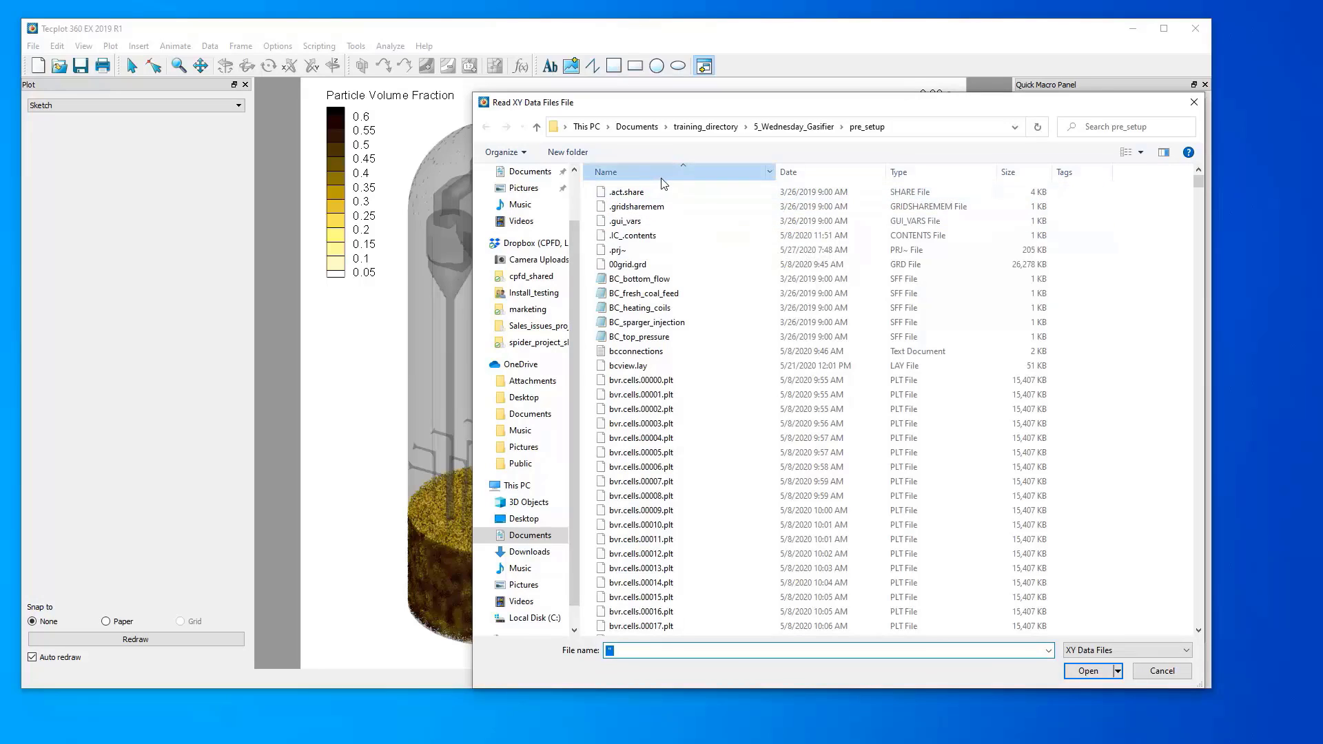
click(661, 173)
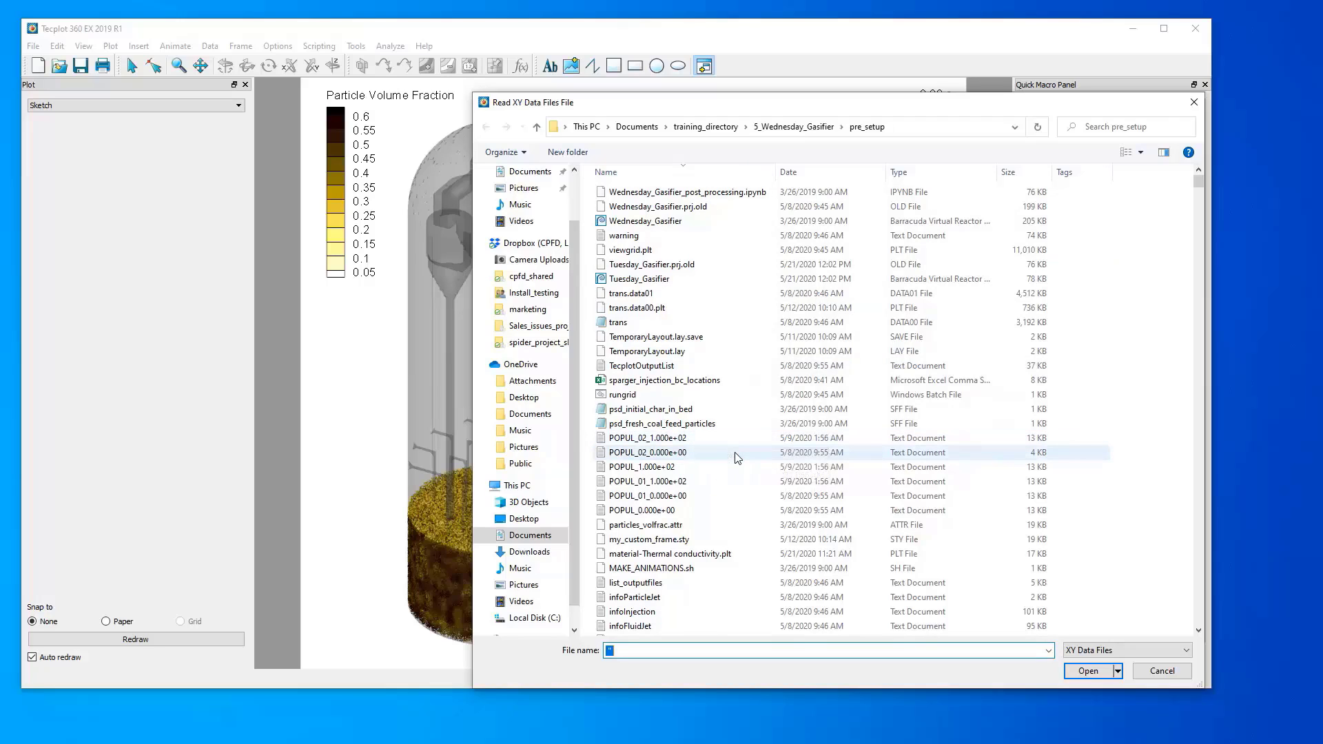
scroll(700, 474, down, 2)
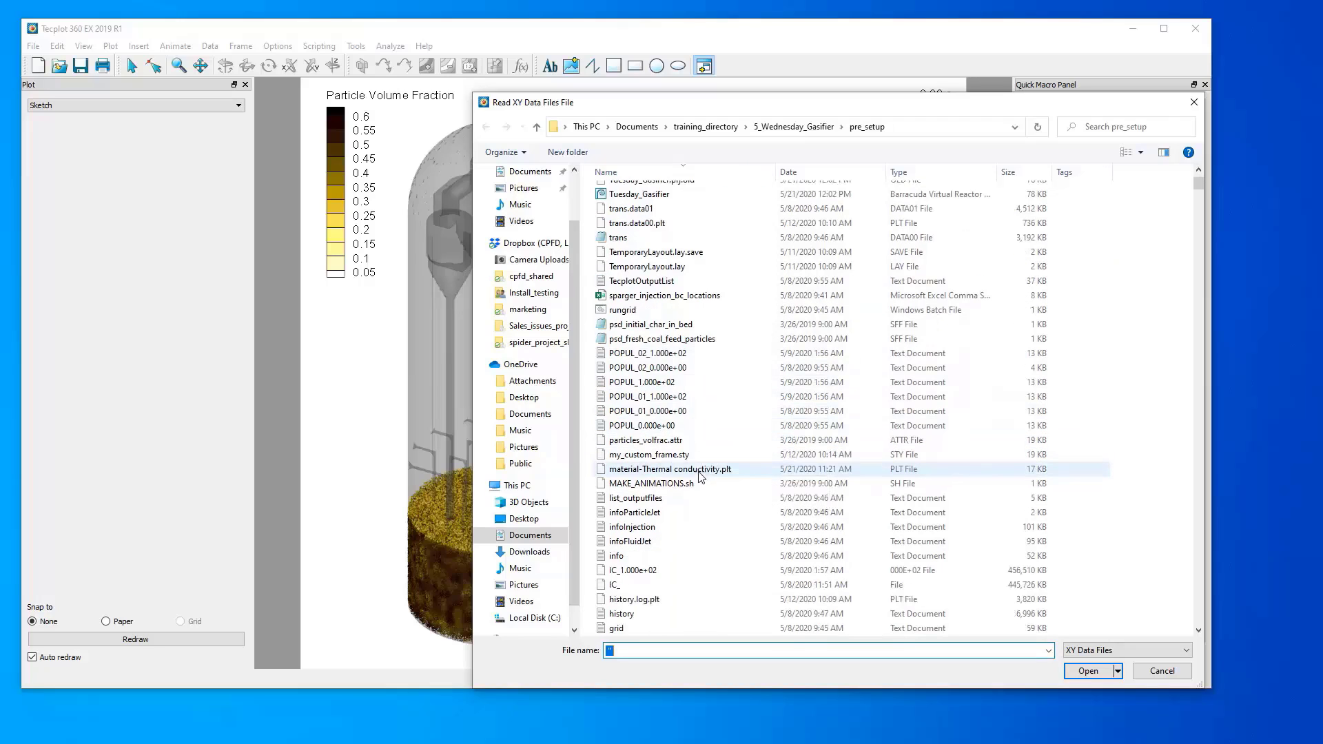
scroll(699, 474, down, 1)
click(763, 572)
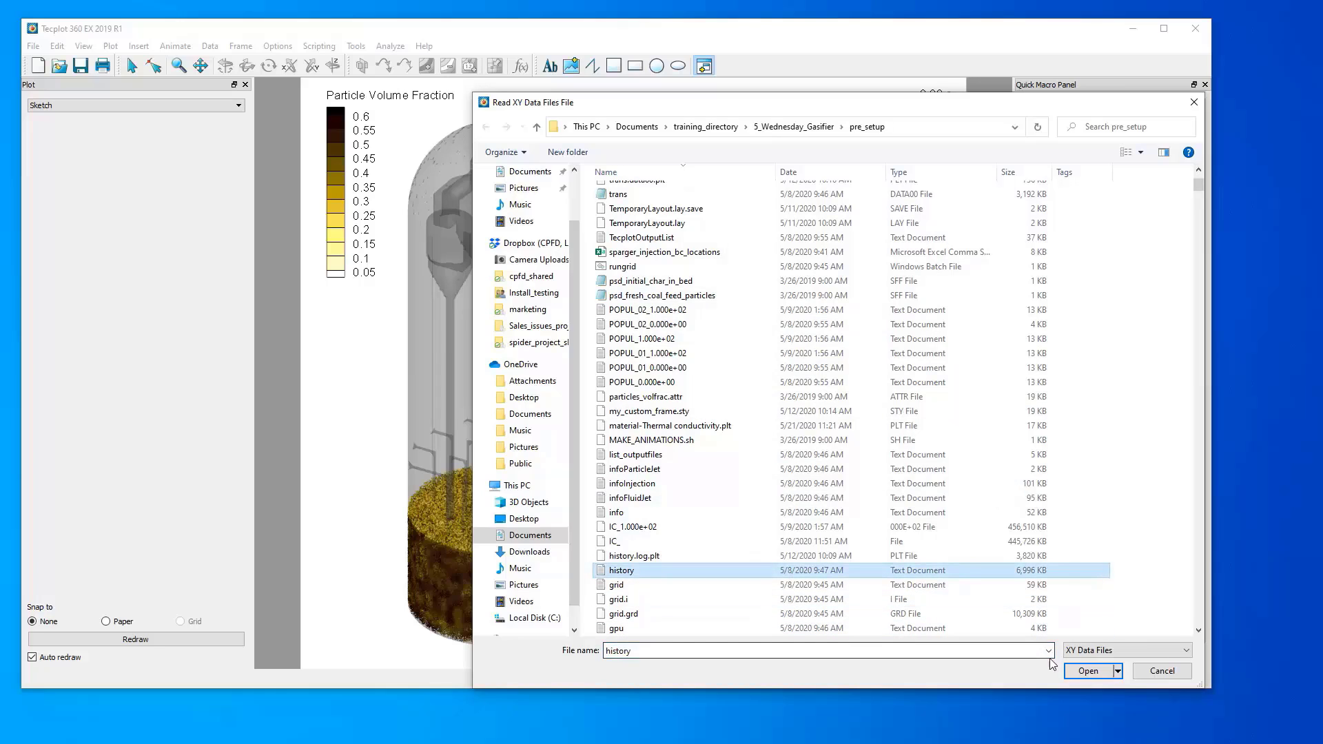
click(1088, 670)
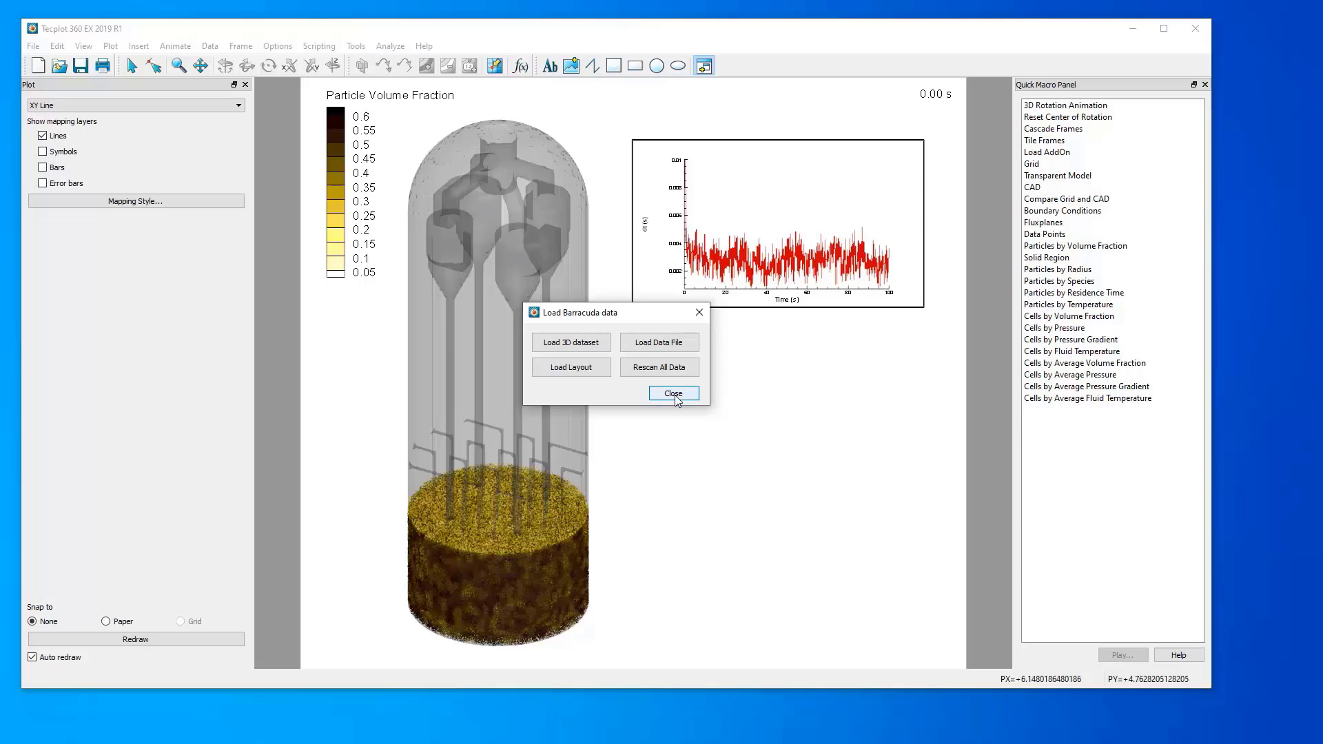
click(673, 393)
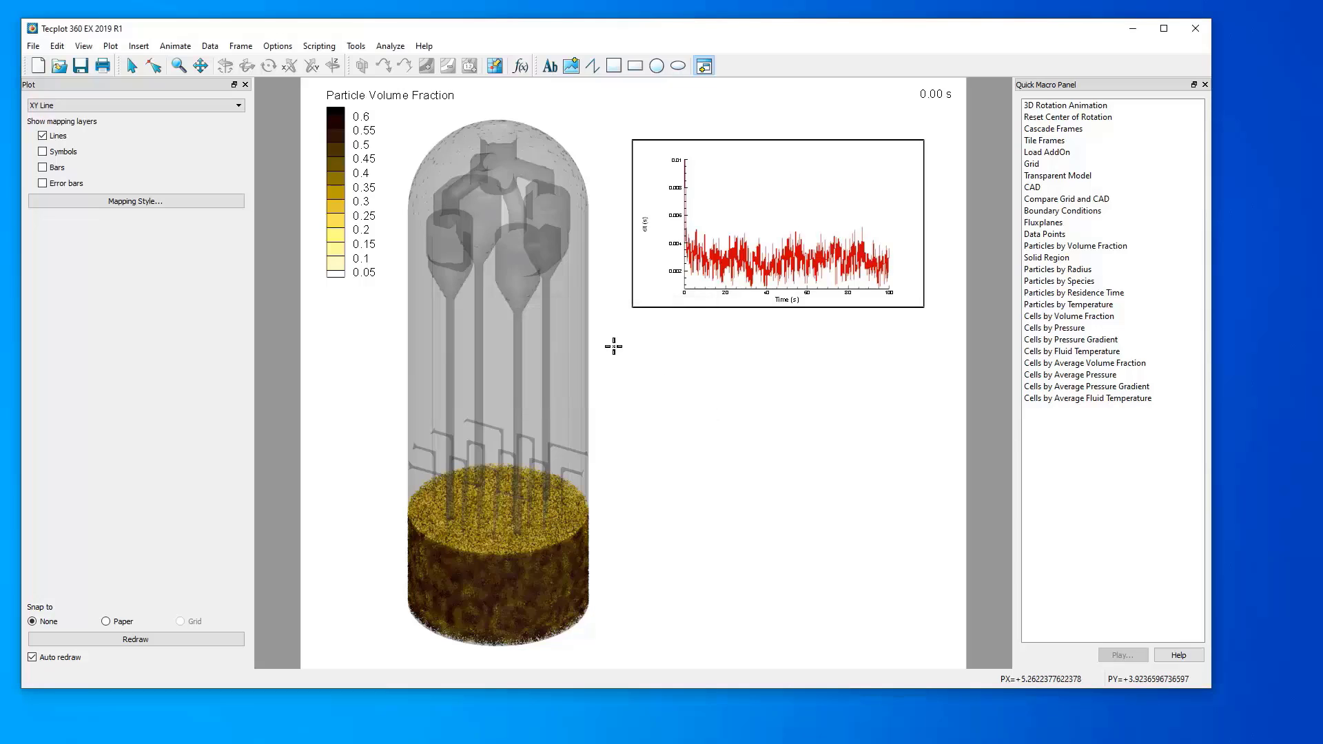
Step: Create a second, slightly taller frame in the blank area beneath the XY line plot
click(241, 46)
click(255, 62)
mouse_move(624, 358)
mouse_down()
mouse_move(880, 531)
mouse_move(930, 589)
mouse_up()
Step: Load a Barracuda 3D dataset from the bvr .plt files into the lower frame and apply the Cells by Pressure macro
click(33, 45)
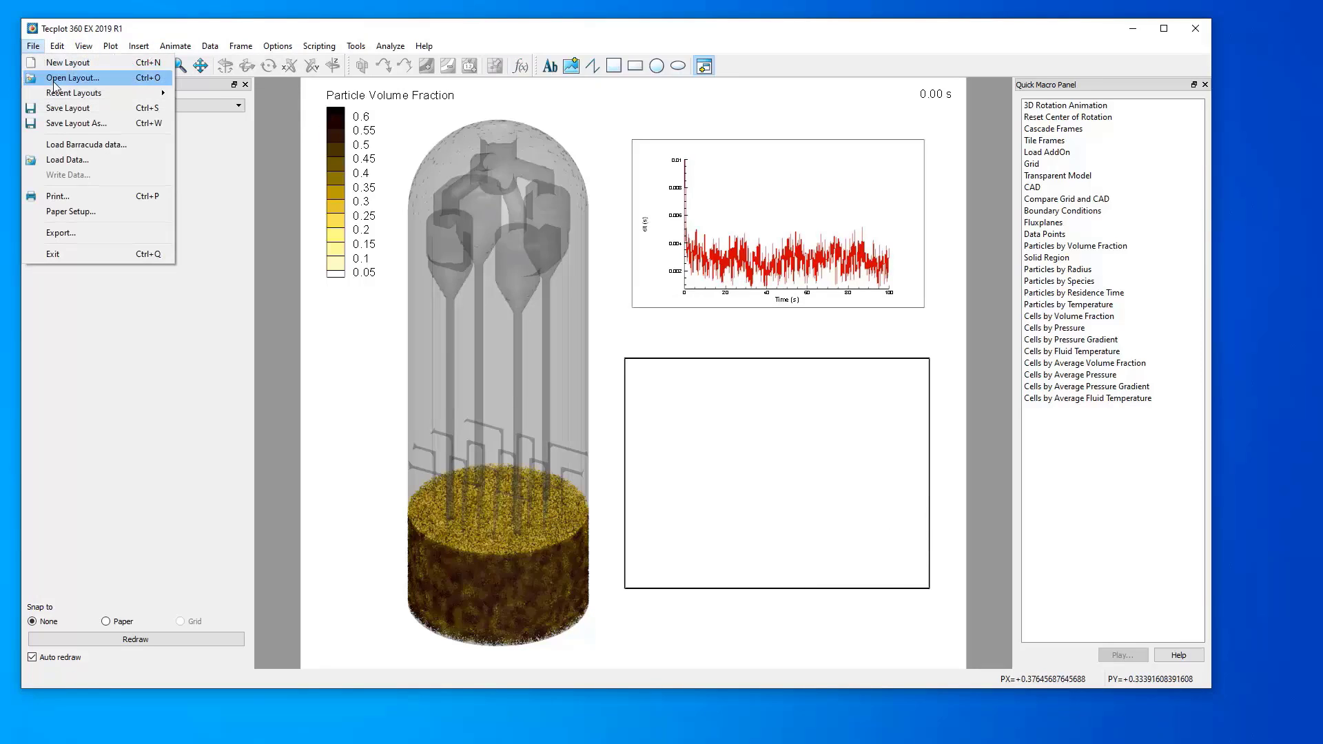
click(81, 144)
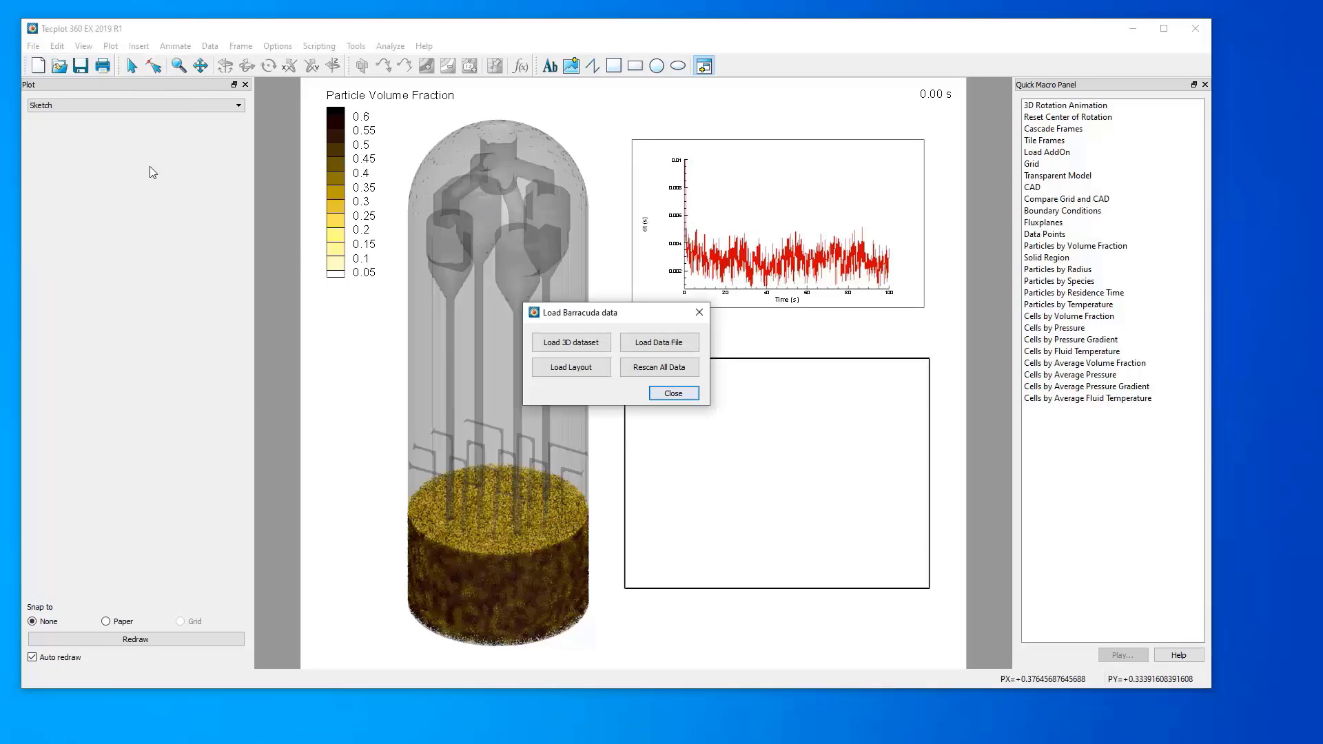
click(571, 342)
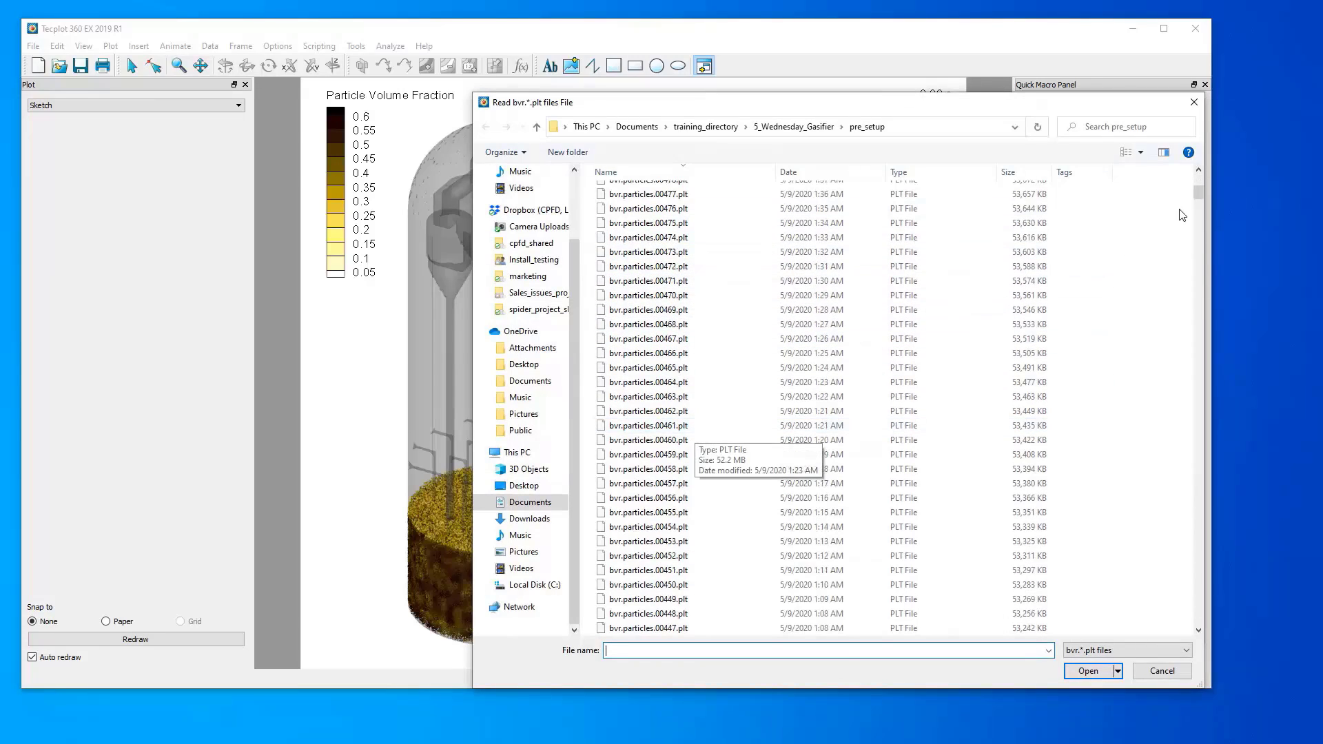
scroll(1187, 292, down, 16)
scroll(1187, 292, down, 12)
double_click(793, 438)
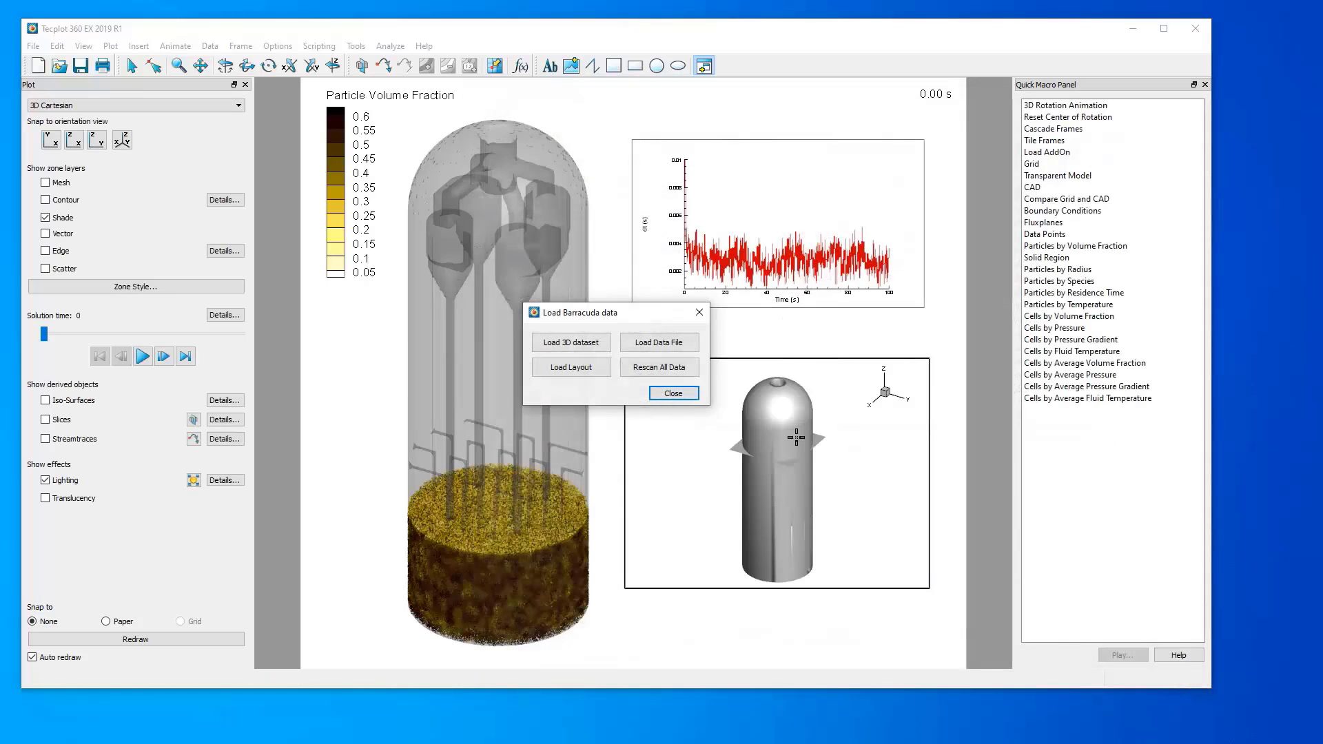
click(673, 394)
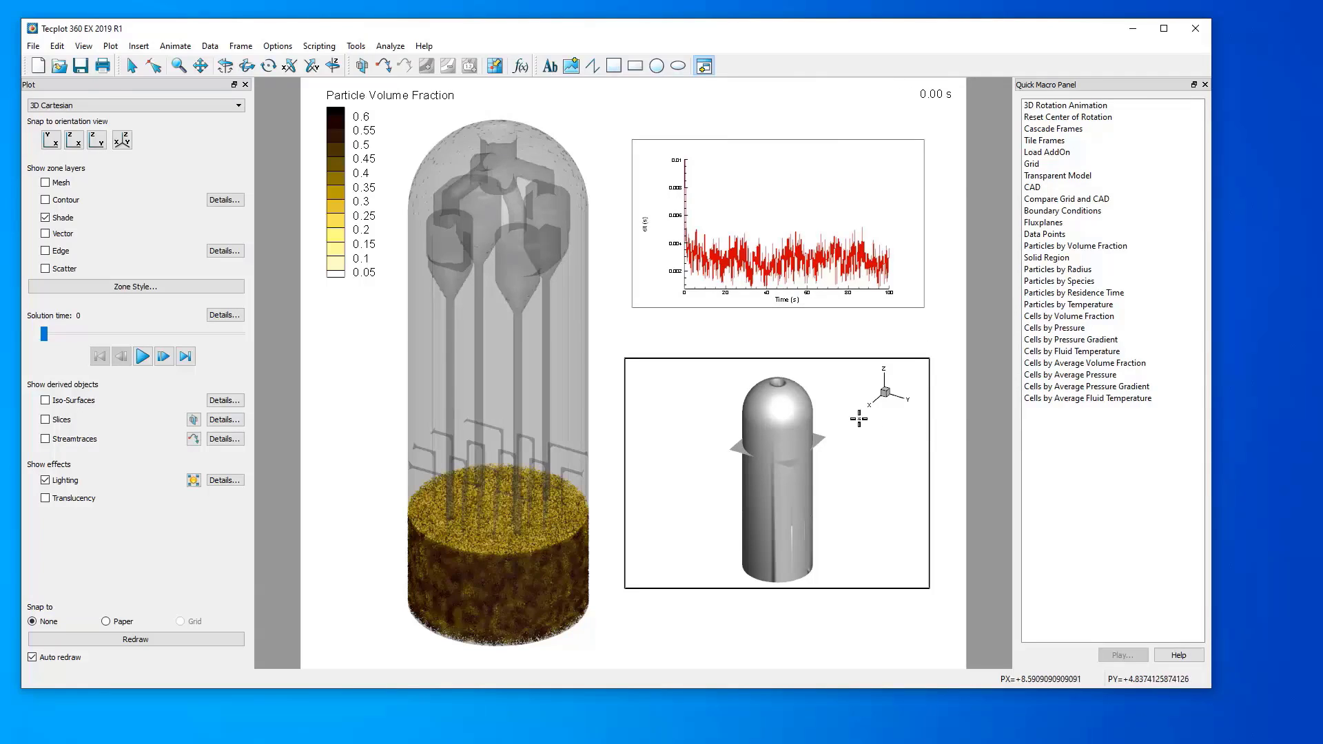
double_click(1068, 329)
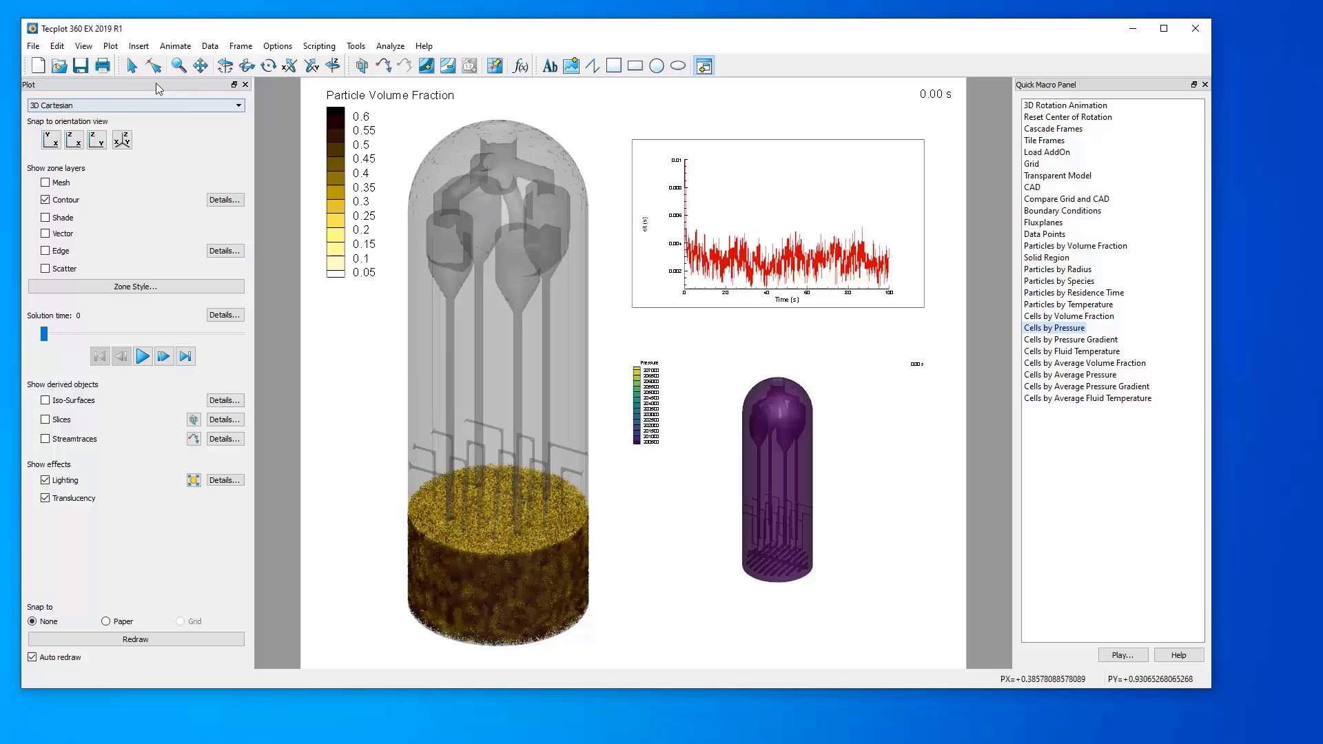
Step: Delete the frame containing the XY line plot
click(134, 72)
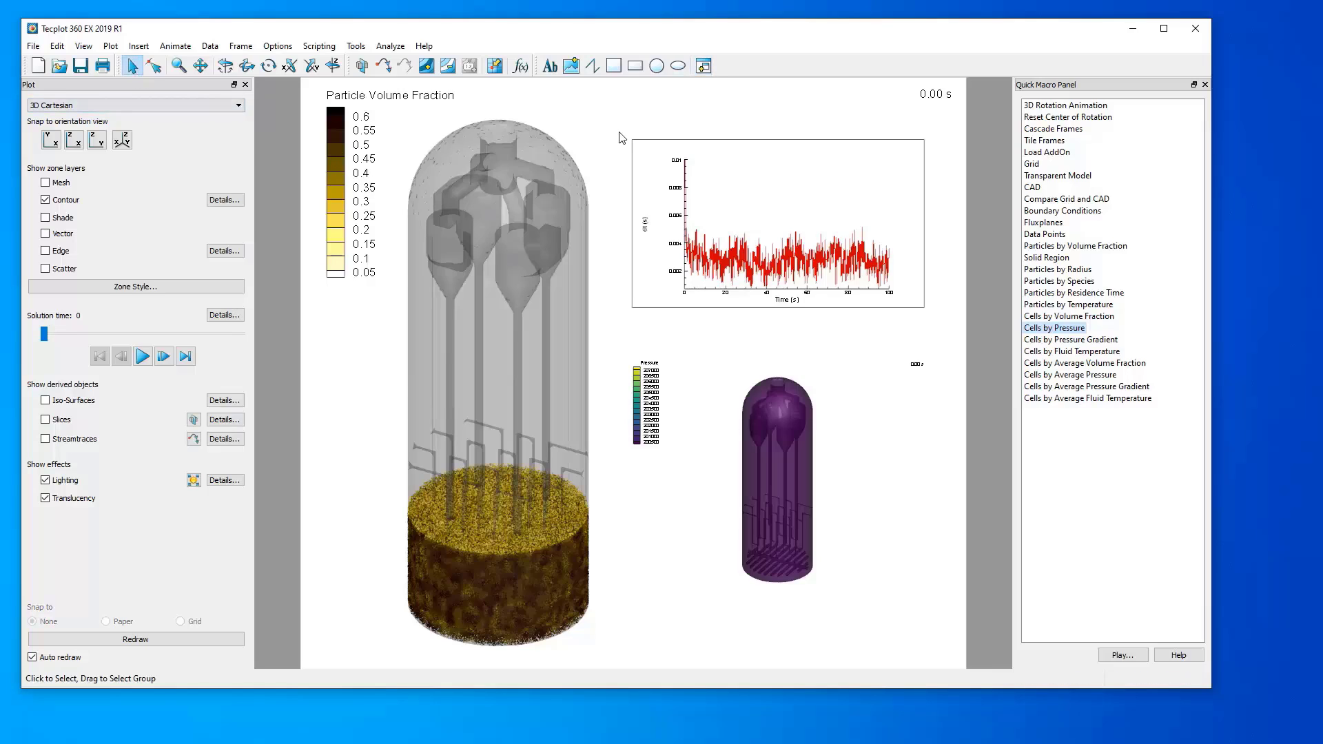
click(693, 153)
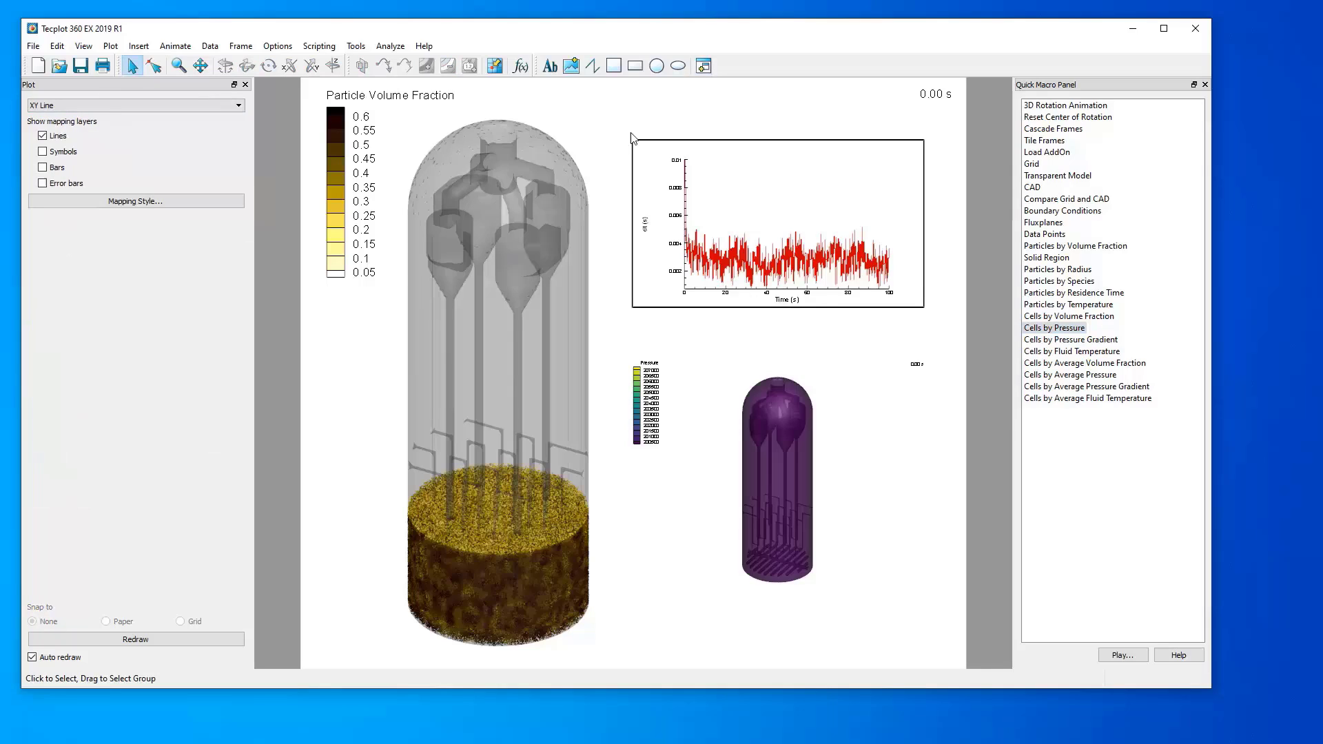
click(246, 48)
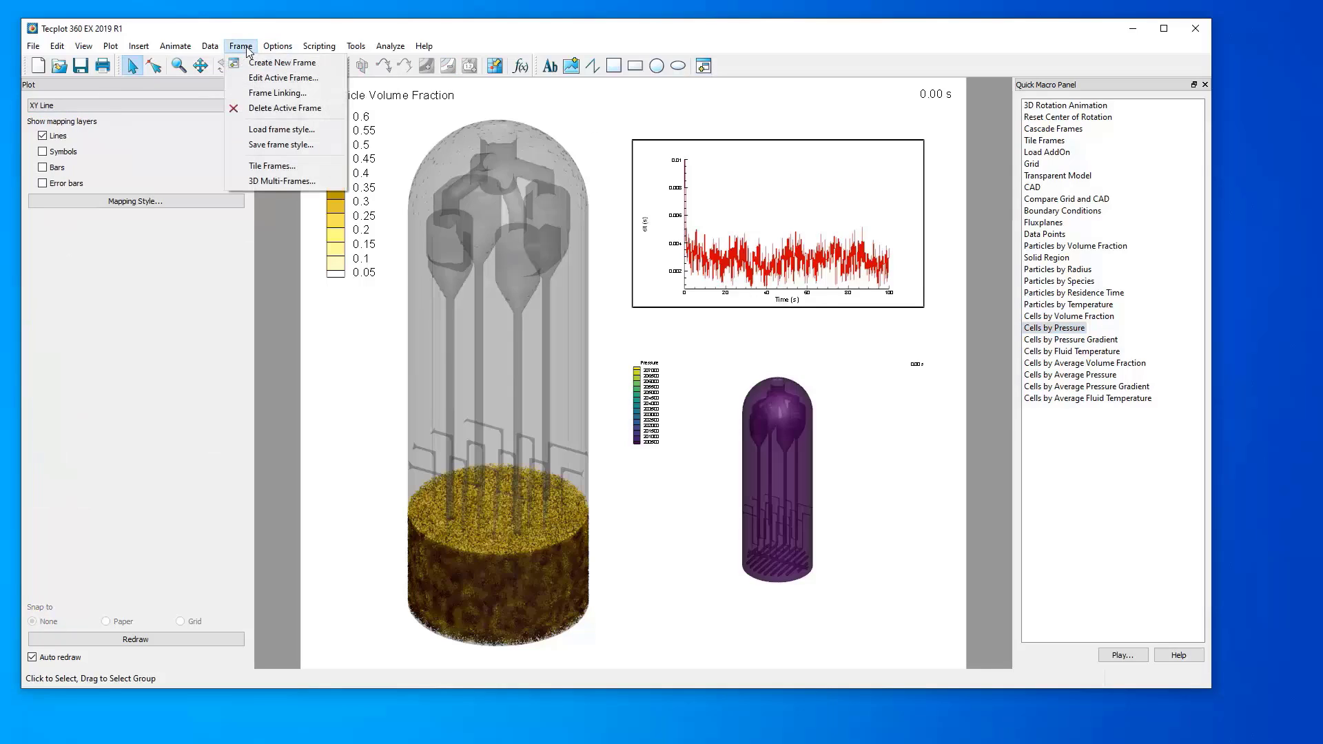
click(271, 109)
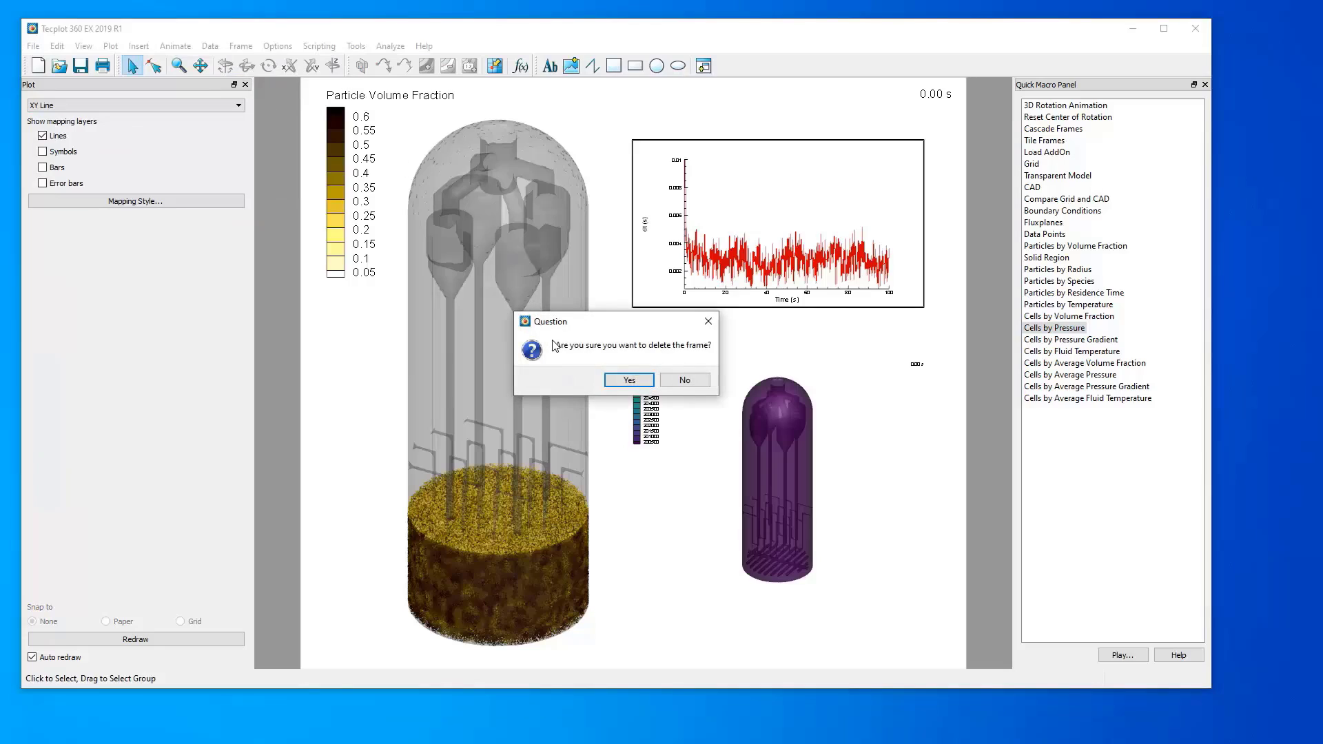
click(620, 383)
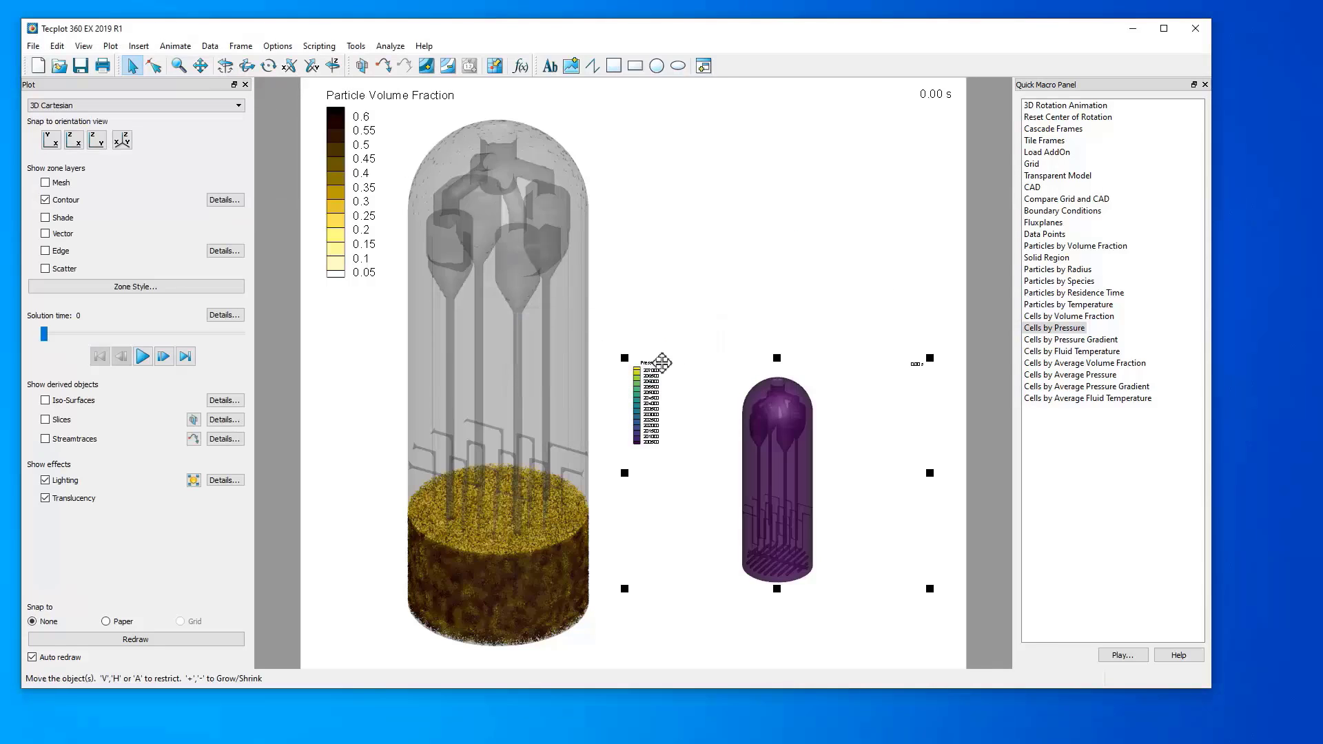
Step: Delete the small frame containing the pressure plot
click(219, 50)
mouse_move(240, 47)
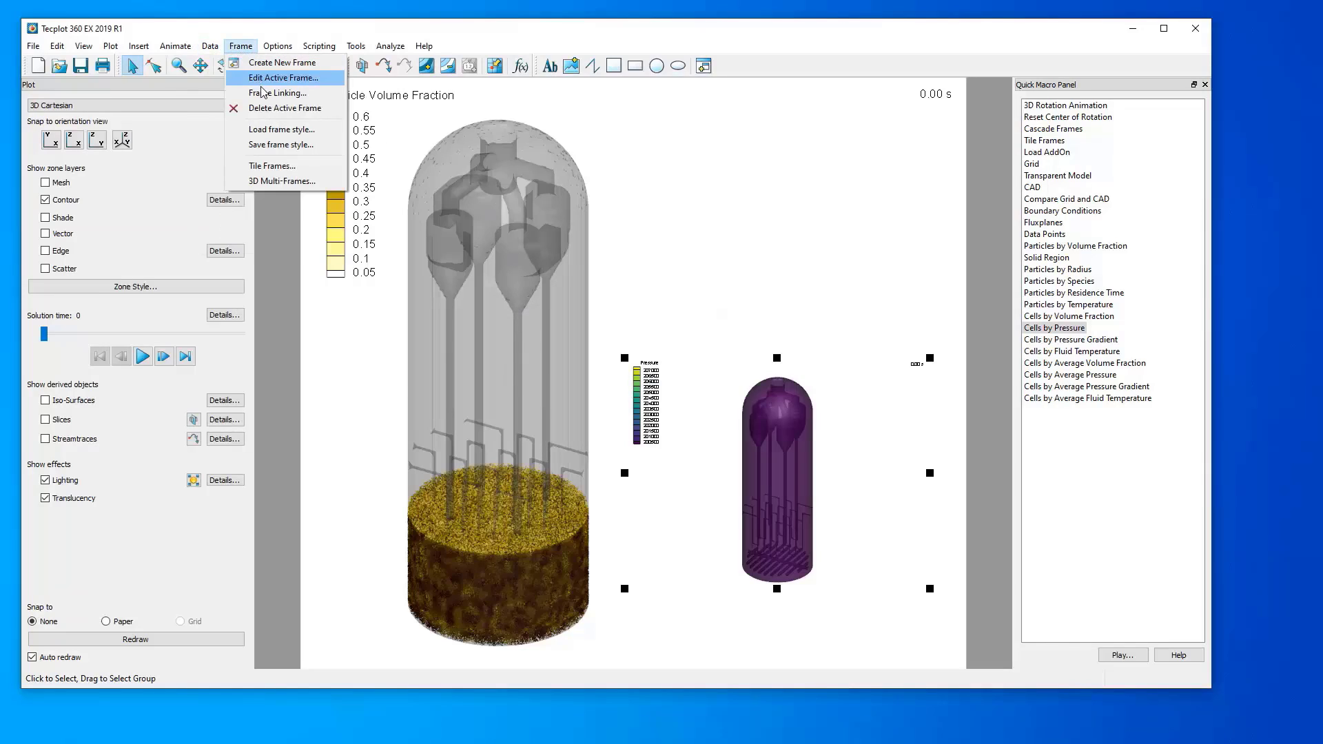
click(272, 108)
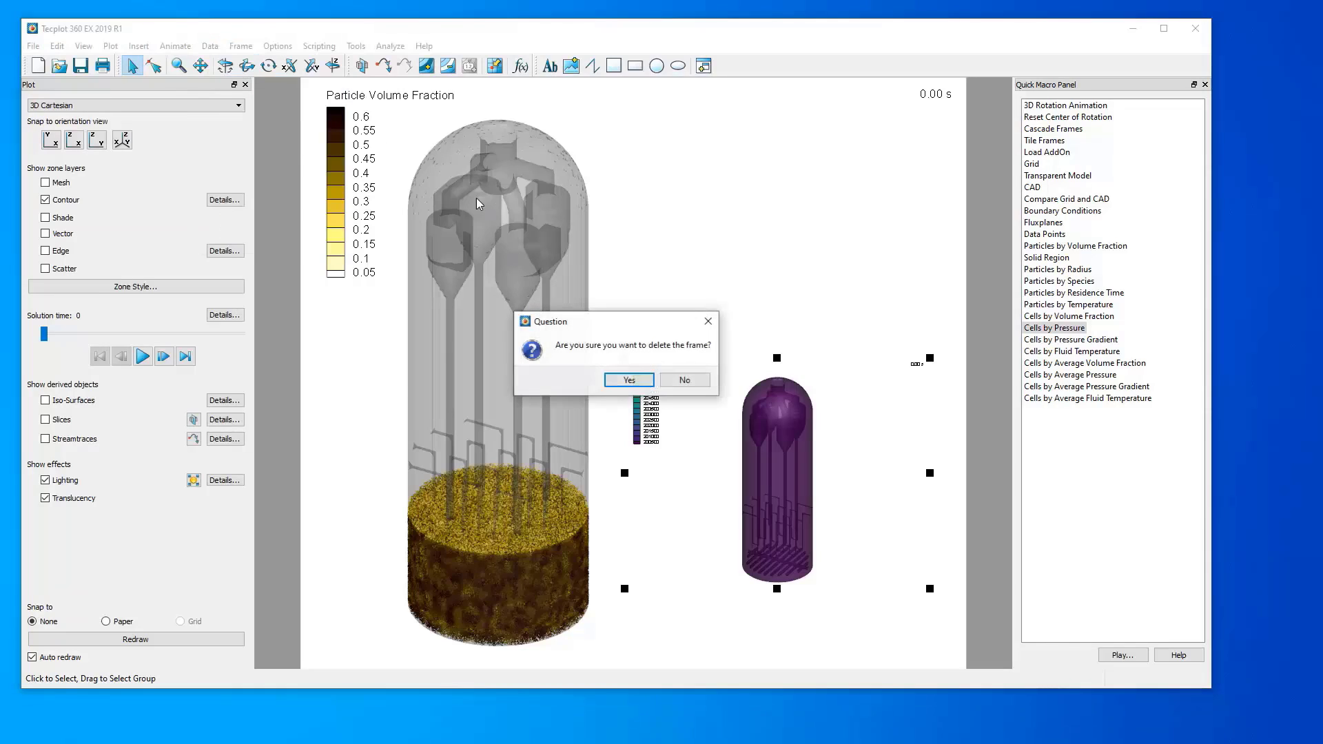
click(627, 381)
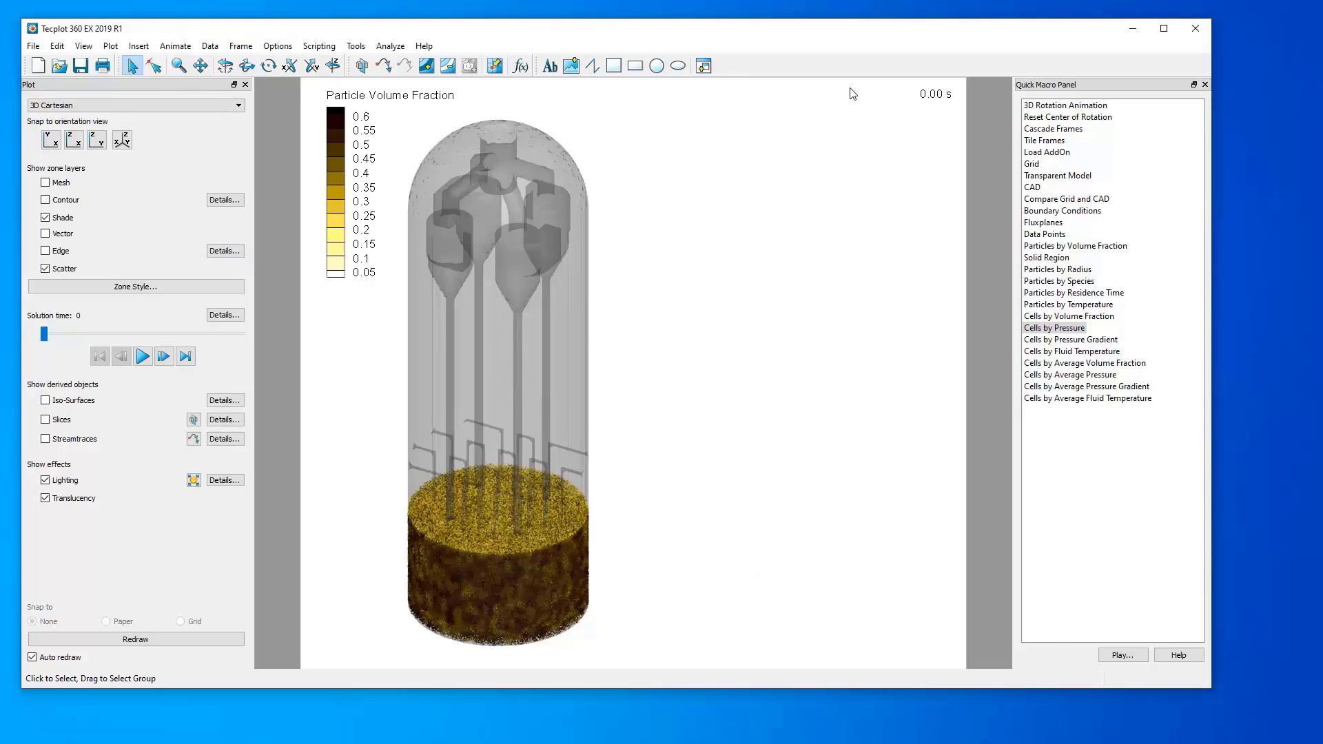
Step: Duplicate the Particle Volume Fraction frame by pasting a copy of it
click(871, 83)
key(ctrl+v)
Step: Examine the tile layouts available for arranging frames, without applying one
click(240, 47)
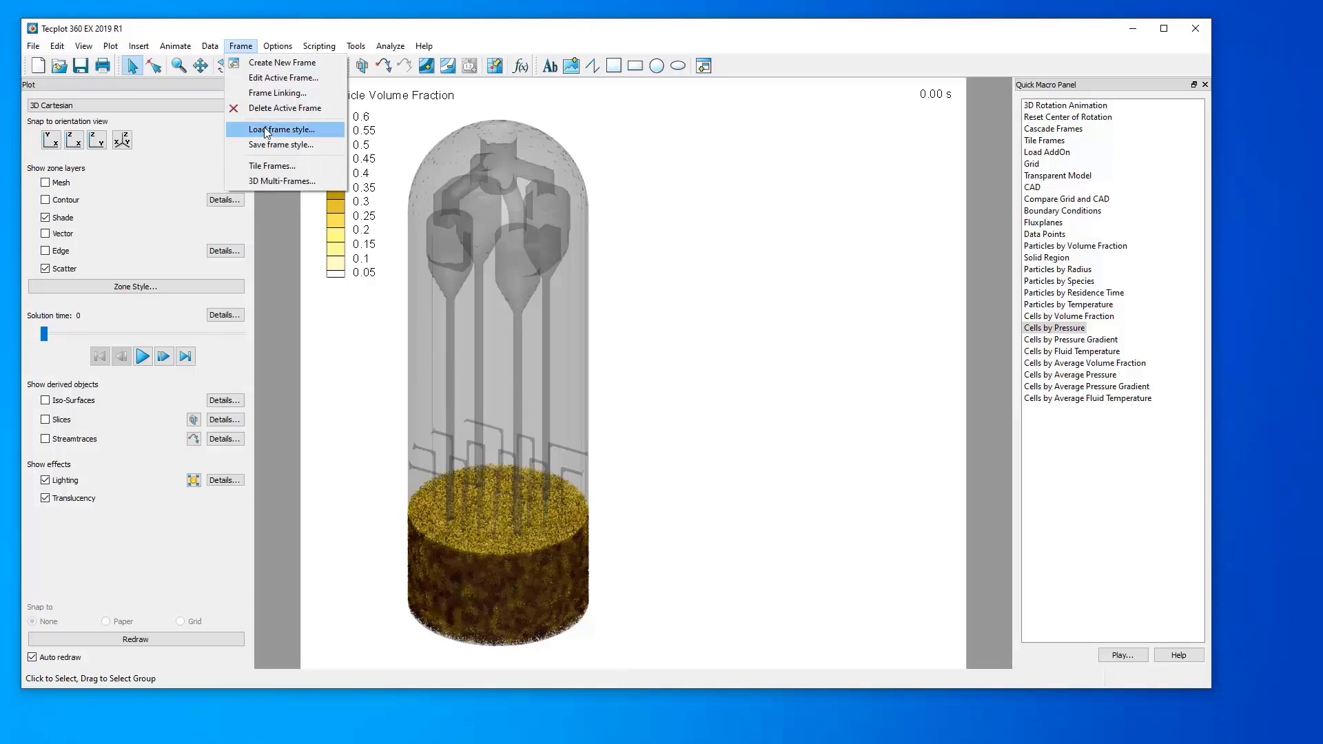
click(272, 164)
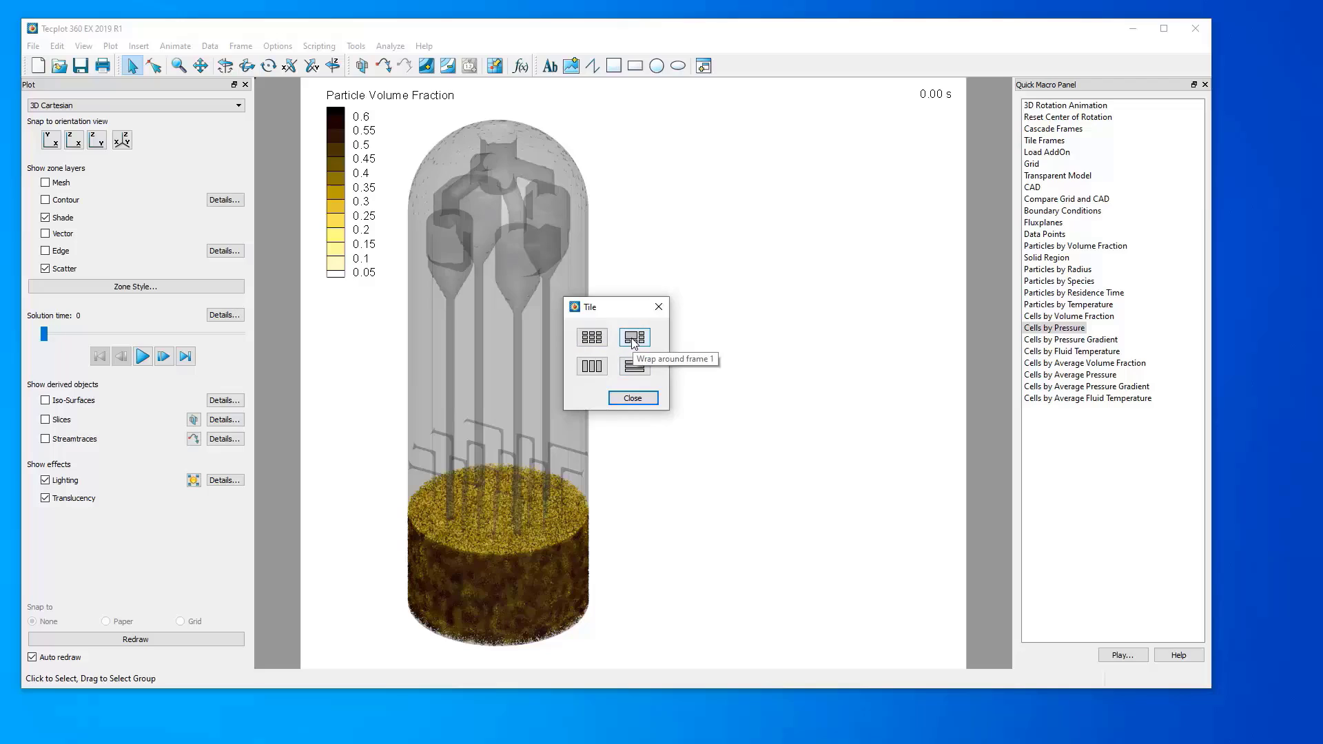
click(651, 399)
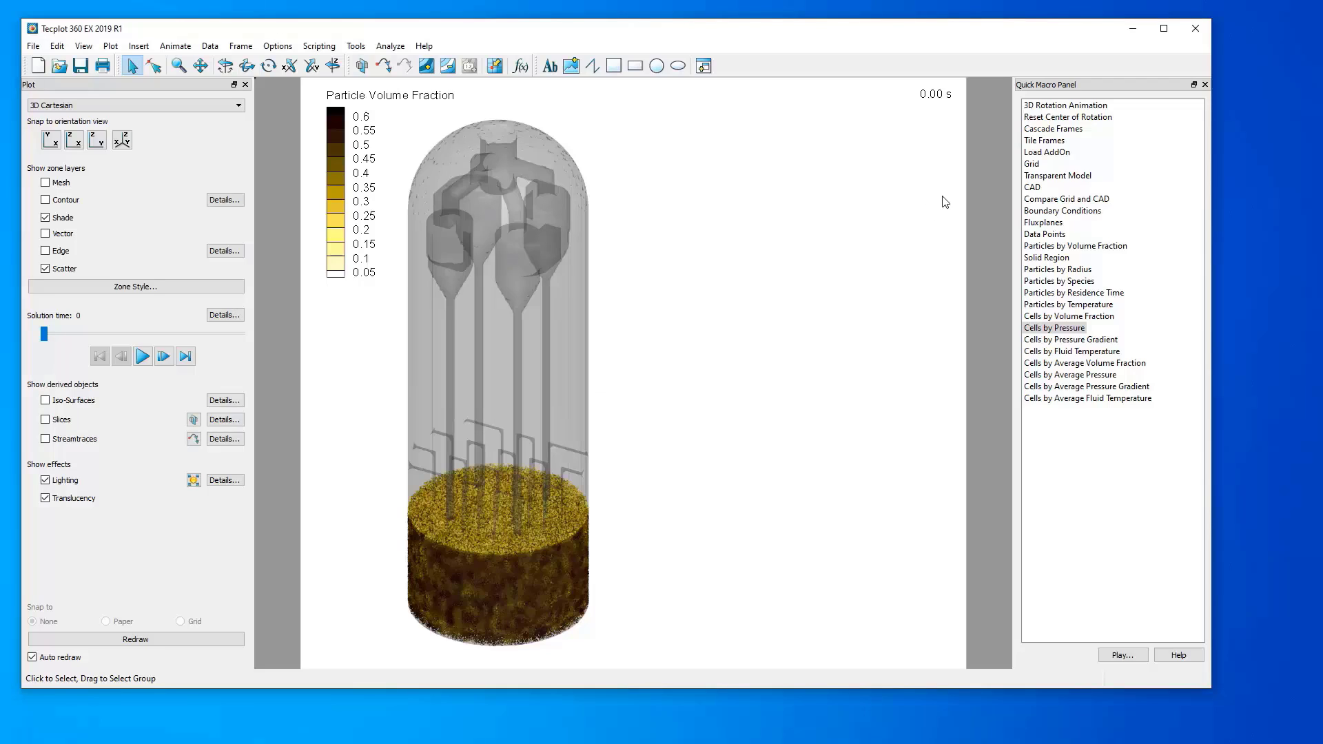
Step: Run the Tile Frames macro with 3 frames across the paper
double_click(1038, 144)
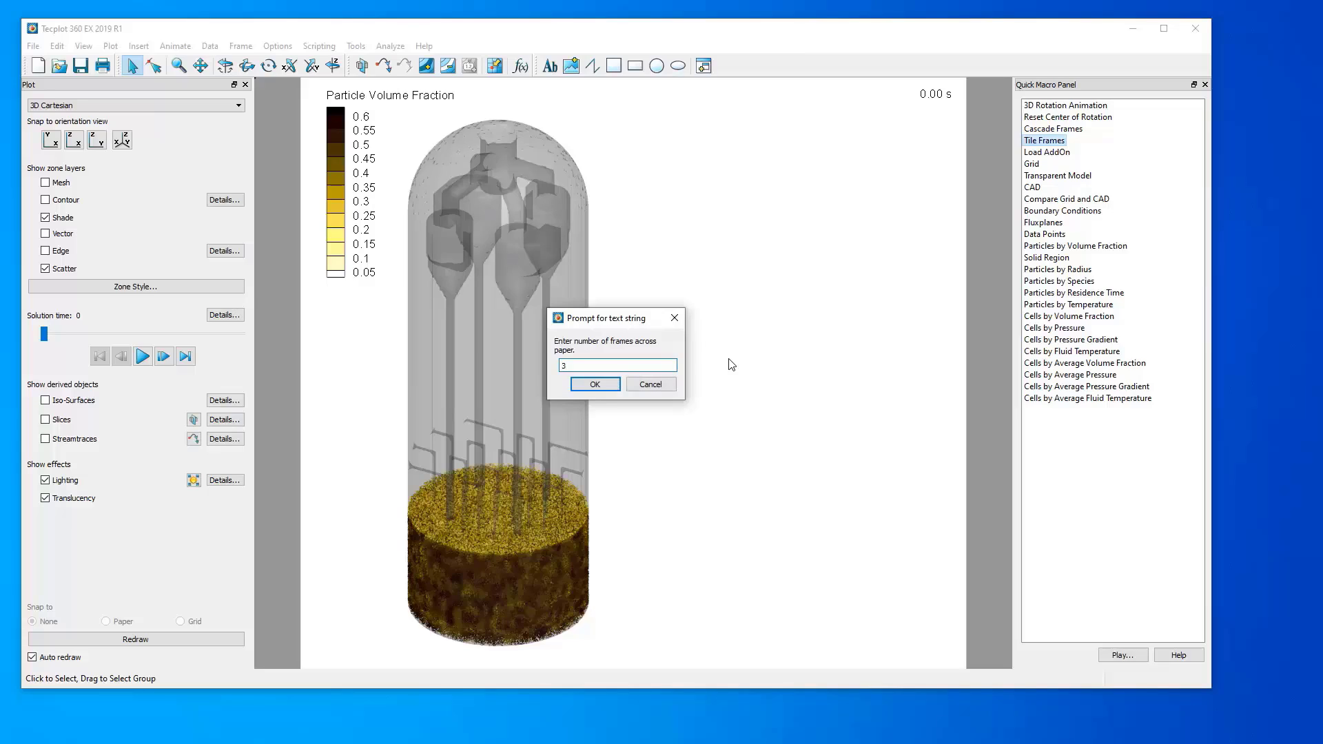
key(Return)
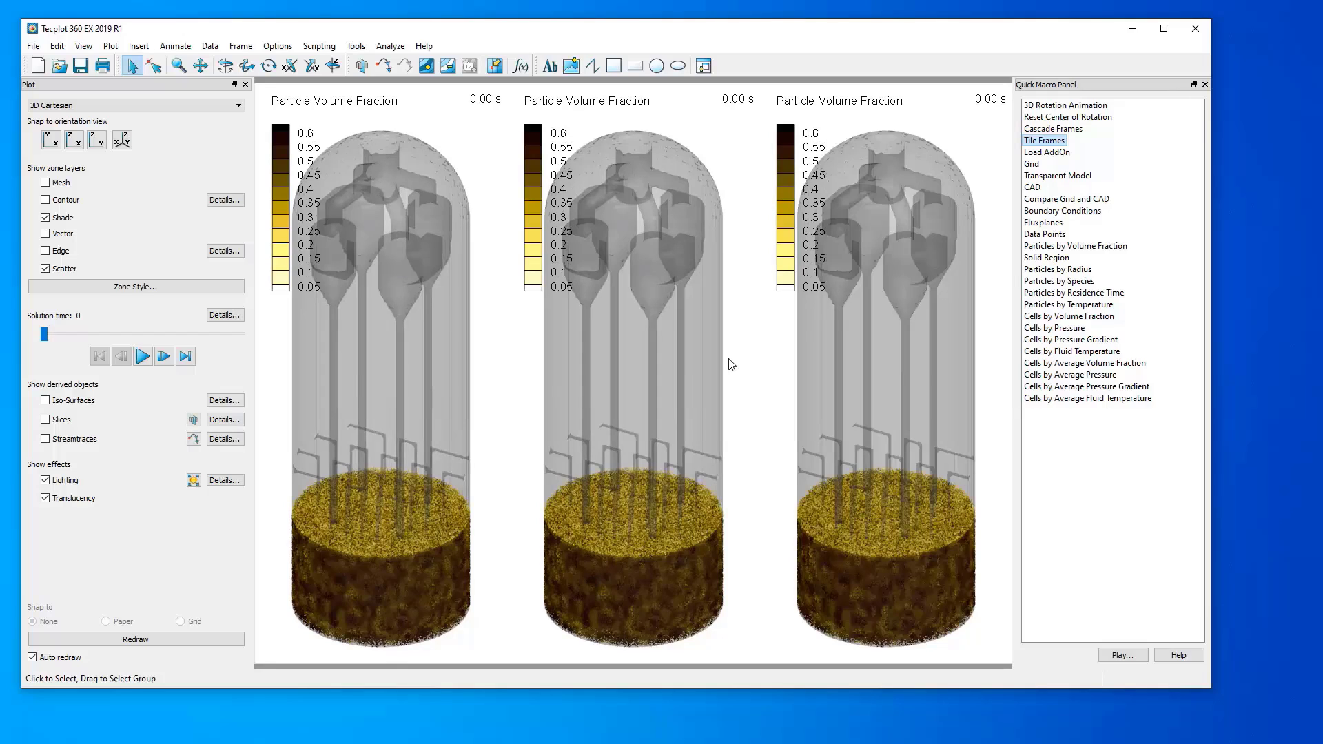
Step: Apply the Cells by Pressure macro to the first tiled frame and Cells by Fluid Temperature to the third
click(431, 215)
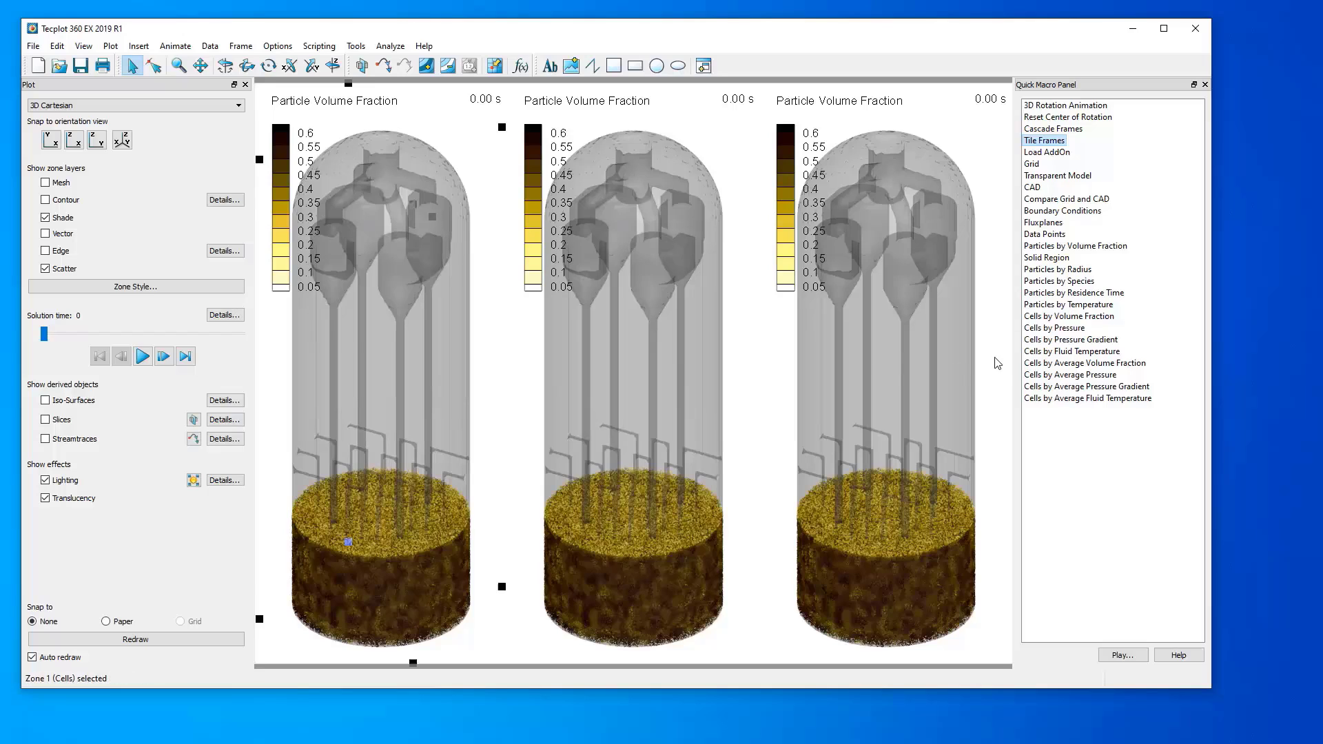
double_click(1061, 329)
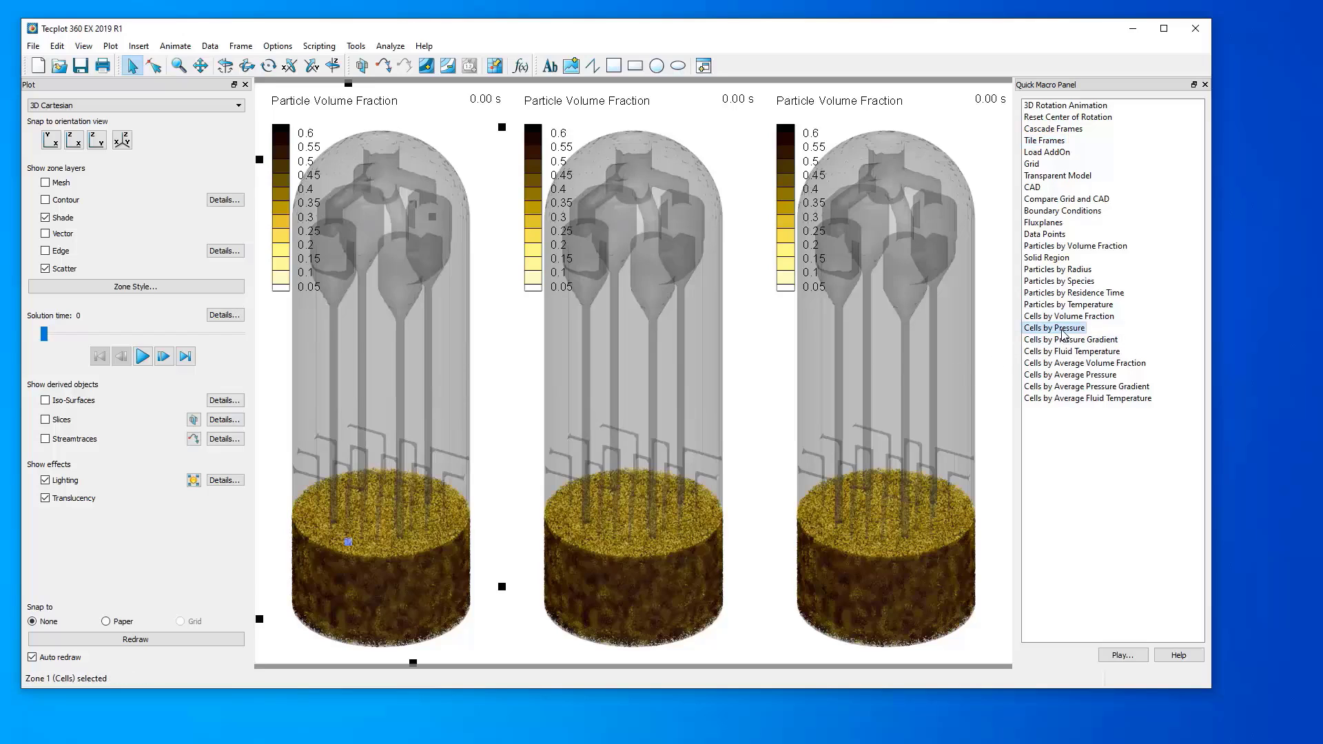
click(941, 292)
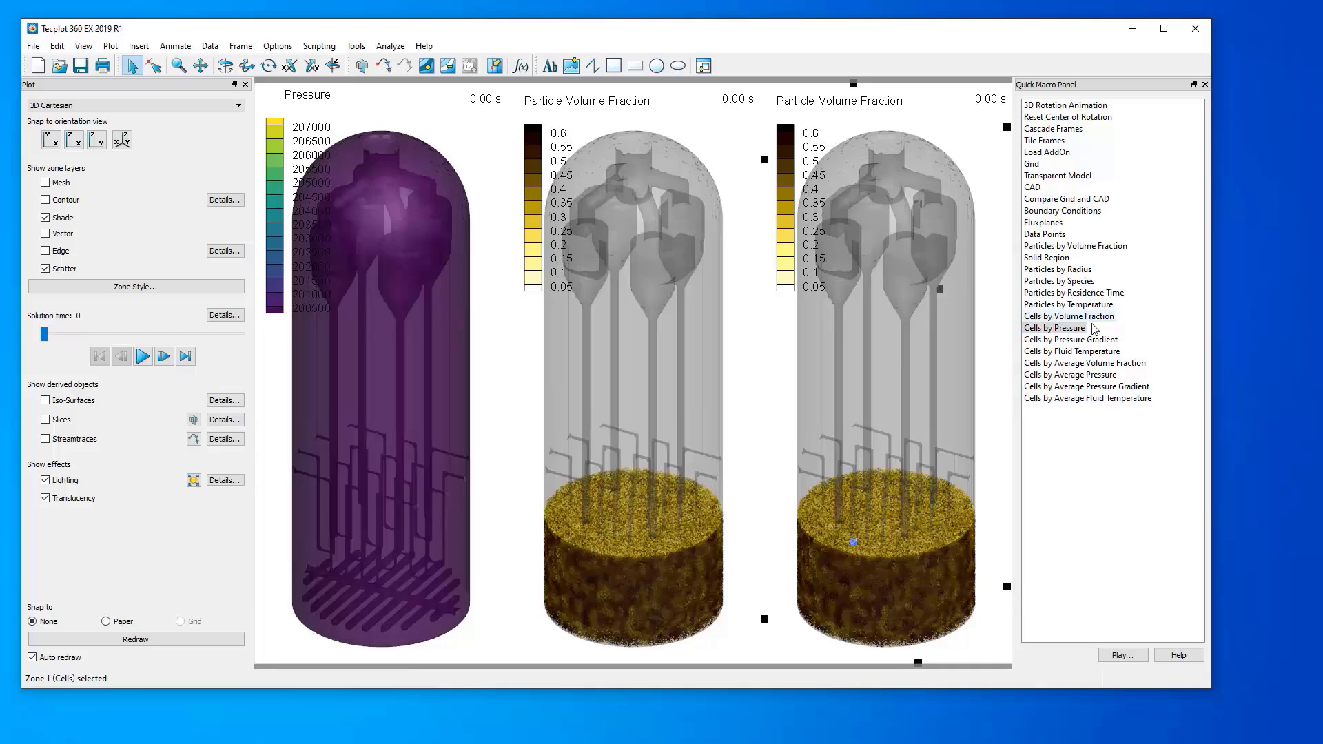
double_click(1099, 352)
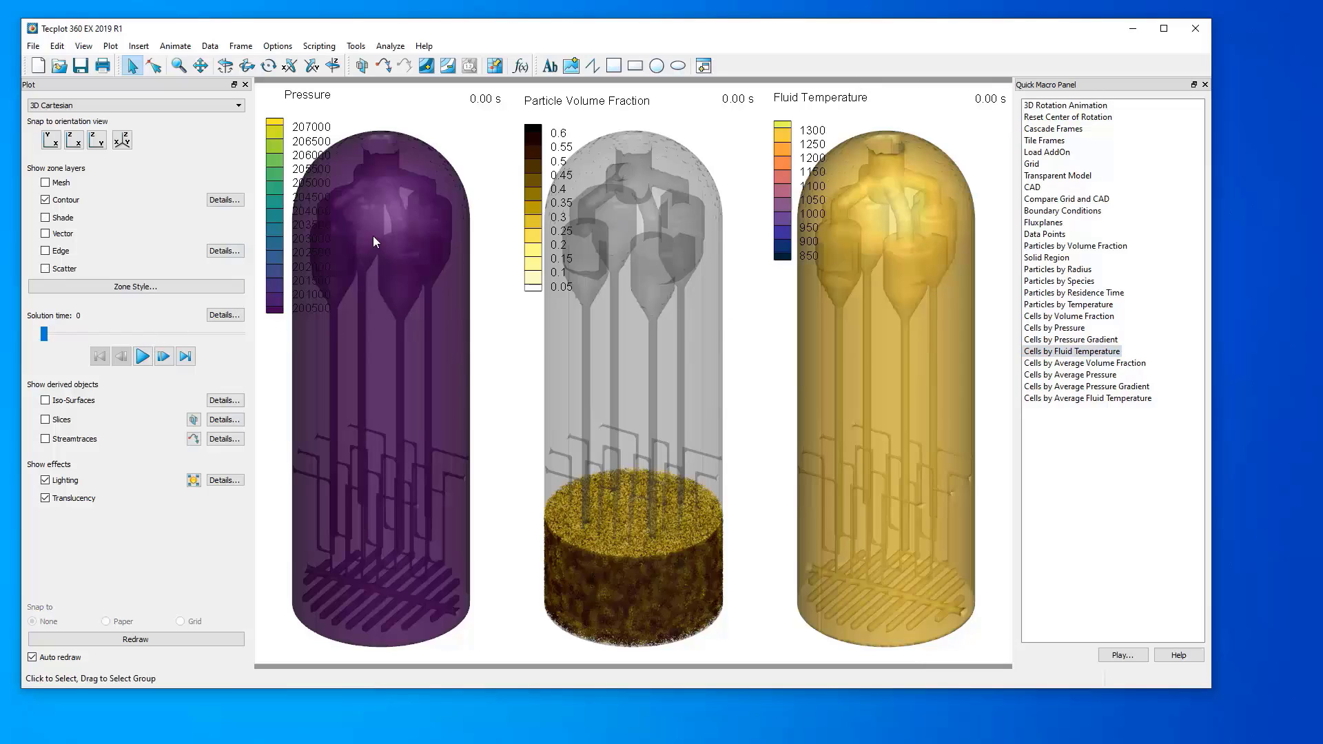
Step: Play the time animation in the Fluid Temperature frame briefly and pause it
click(143, 355)
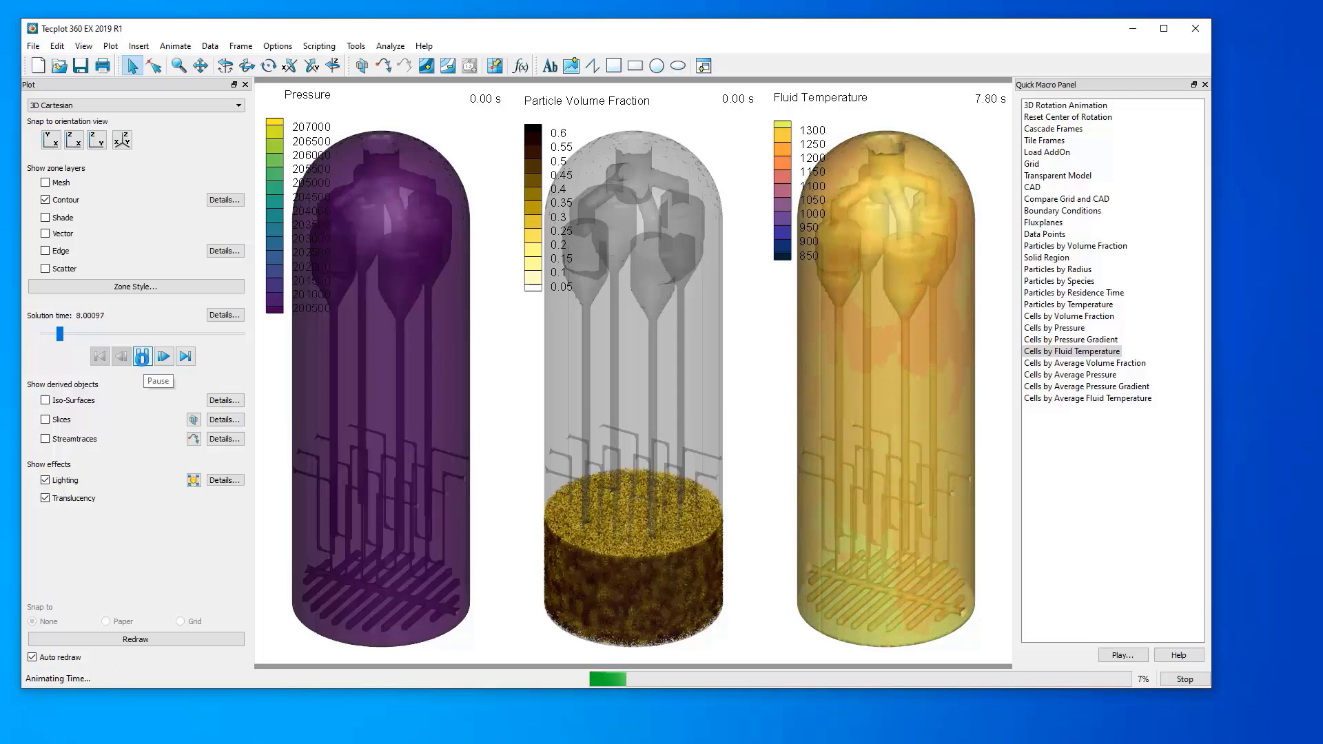
click(141, 356)
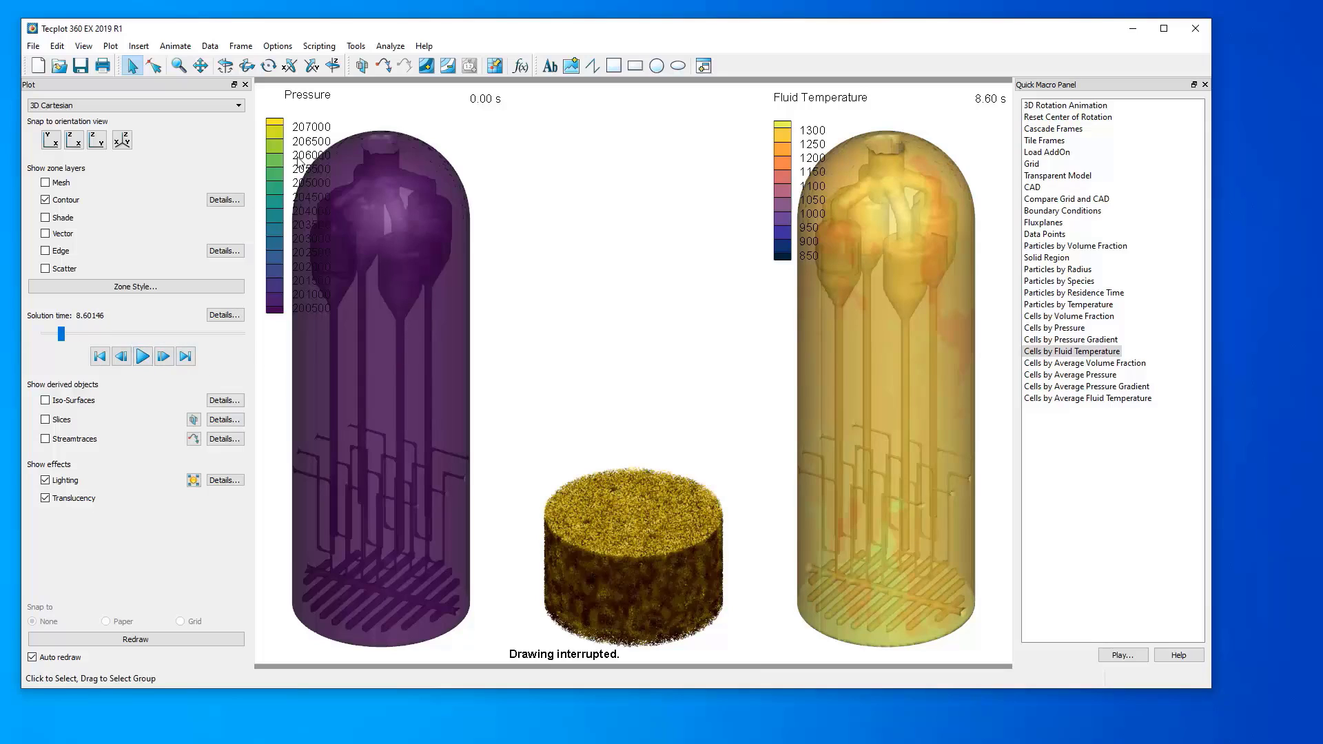
Step: Link solution time across all frames of group 1 and play the linked time animation briefly
click(238, 46)
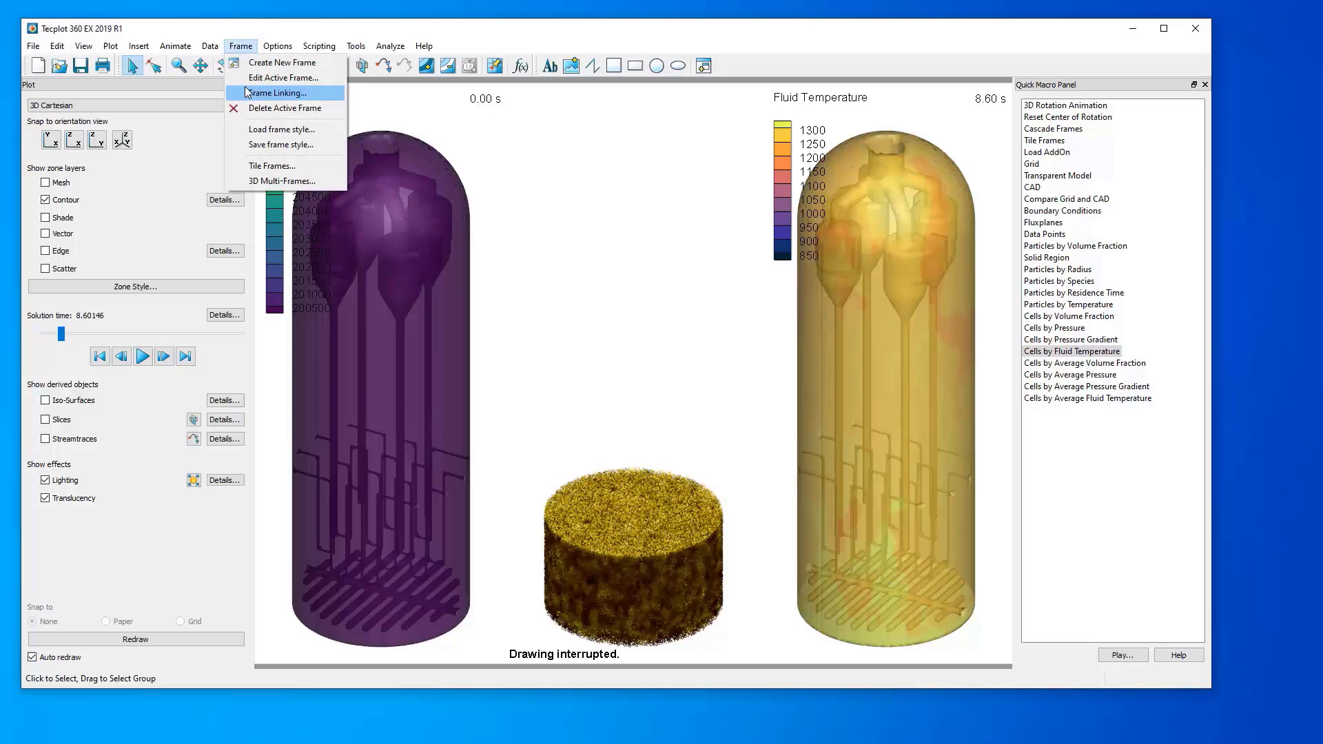
click(277, 93)
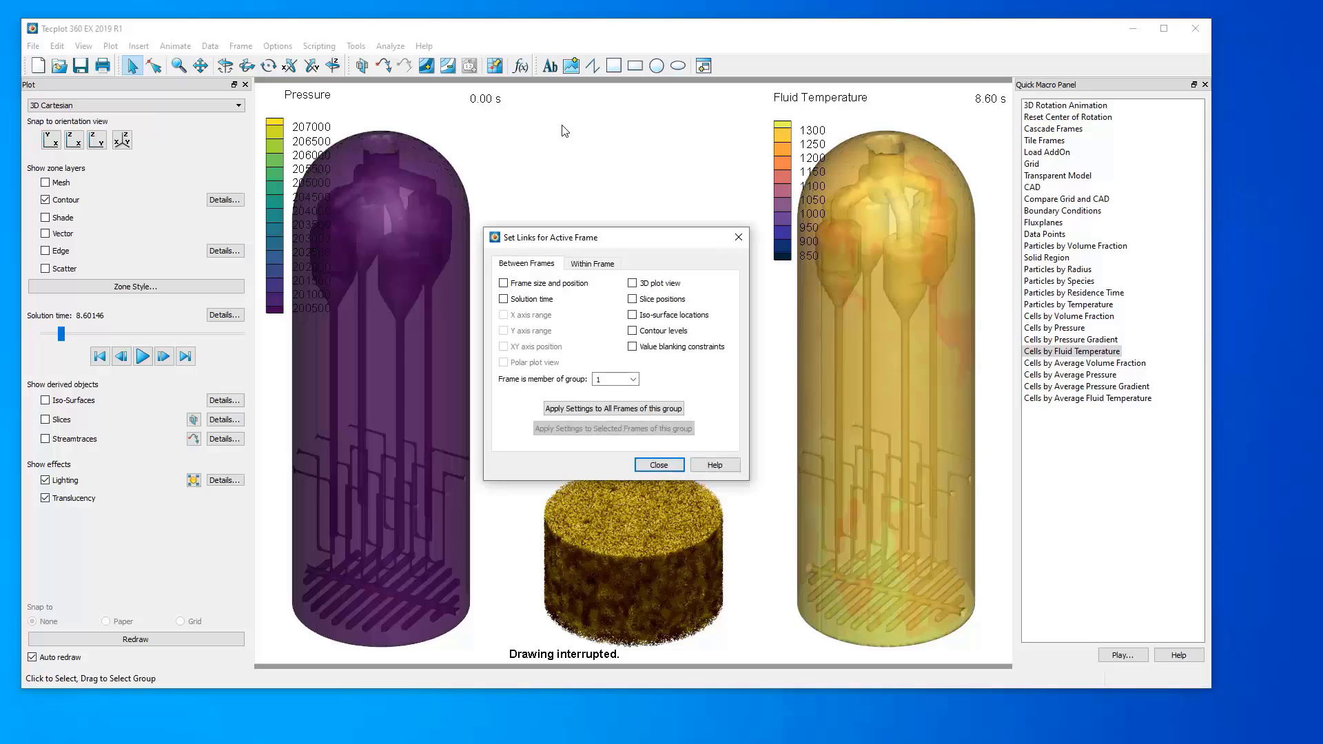
click(522, 297)
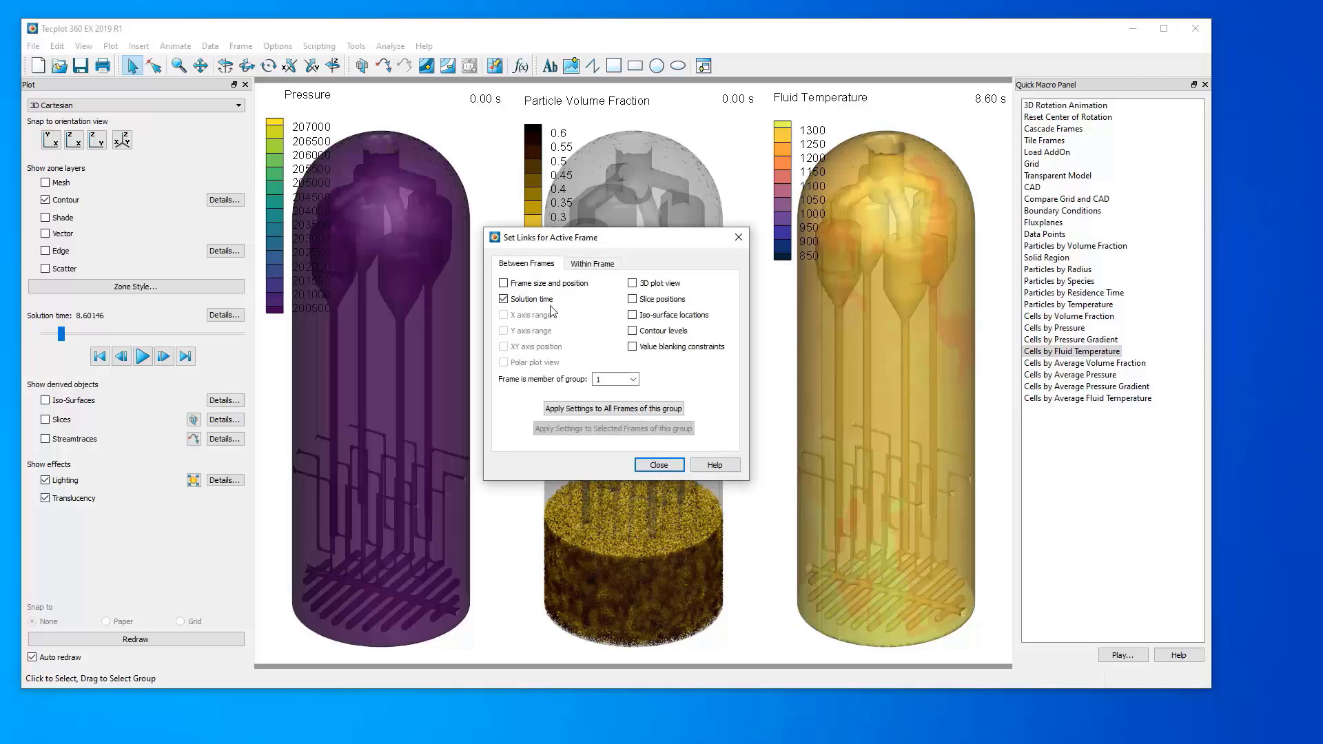
click(582, 409)
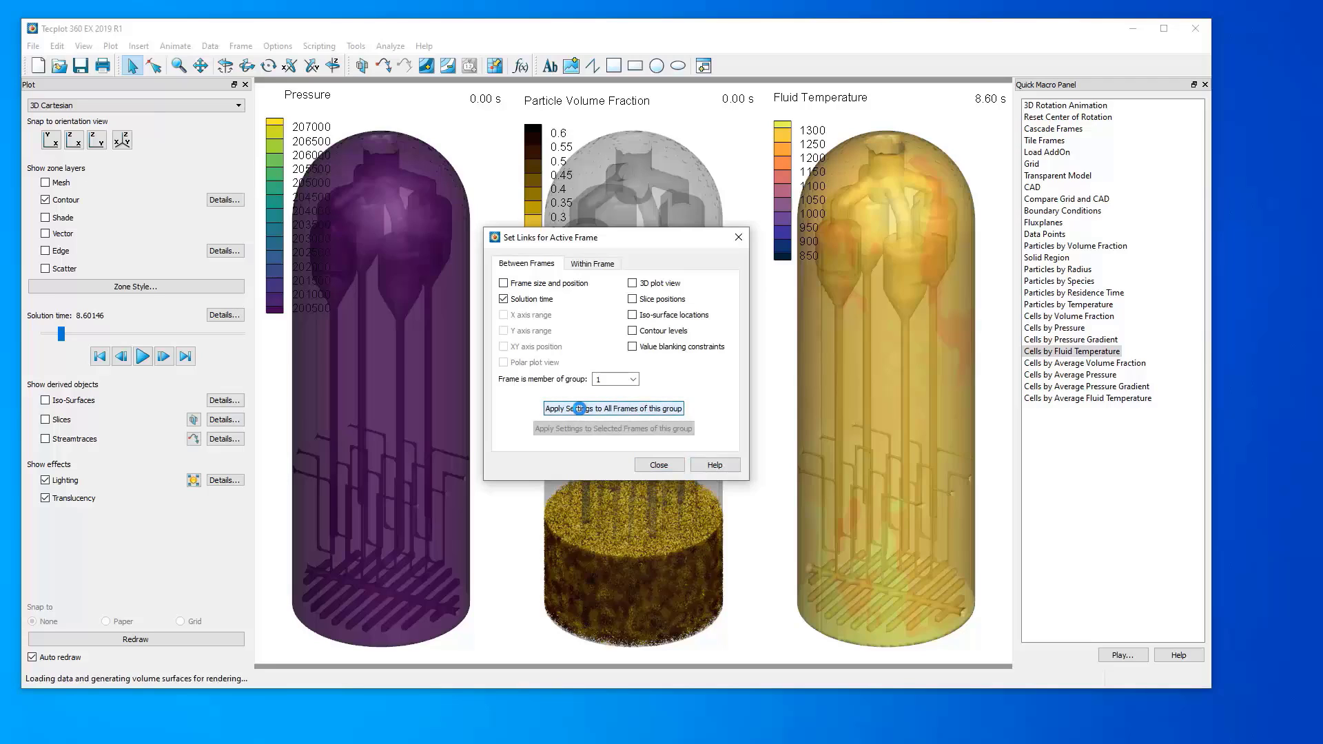
click(658, 466)
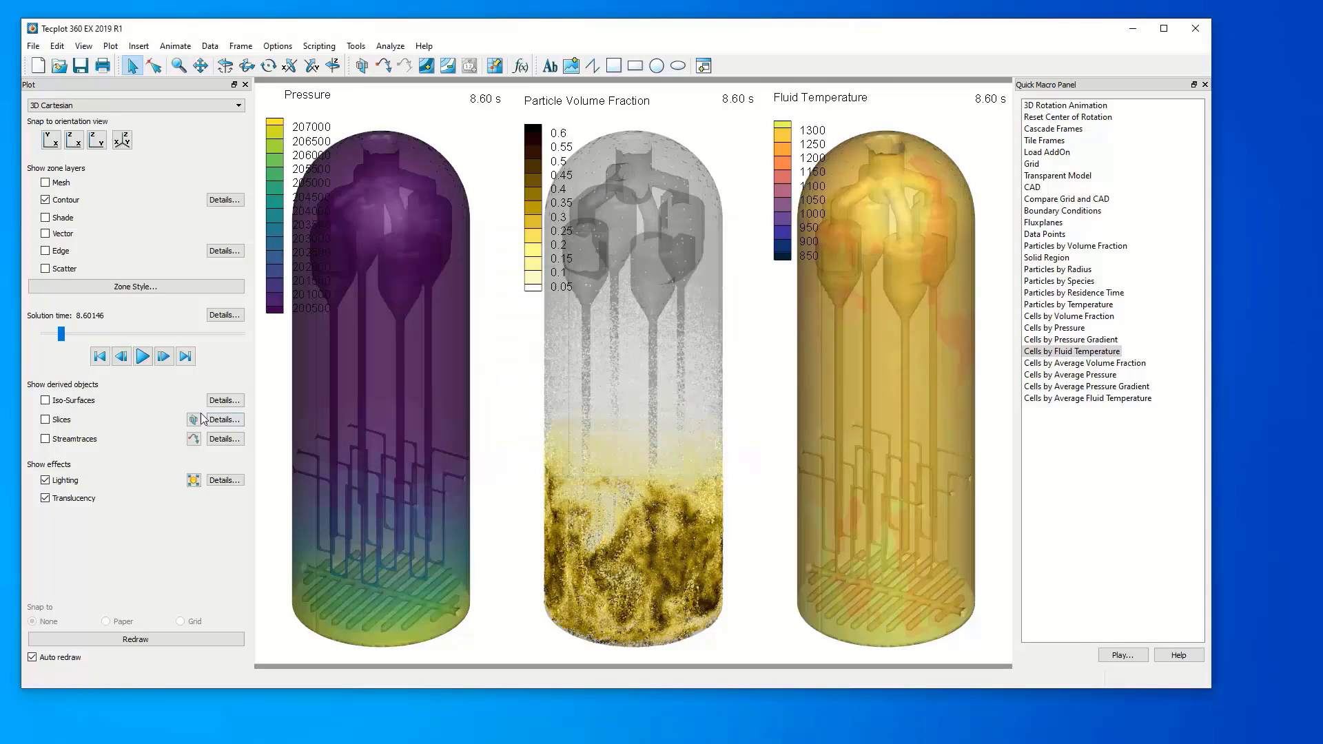
click(142, 356)
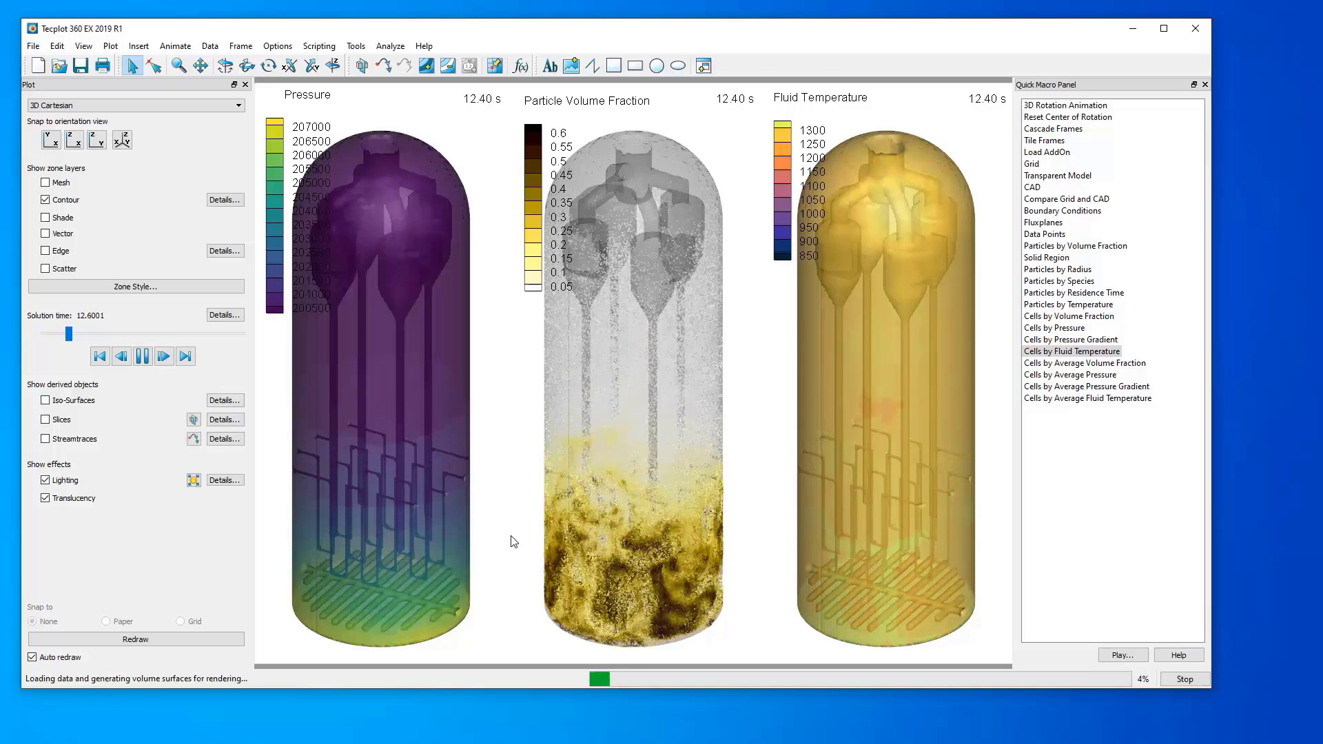
click(142, 357)
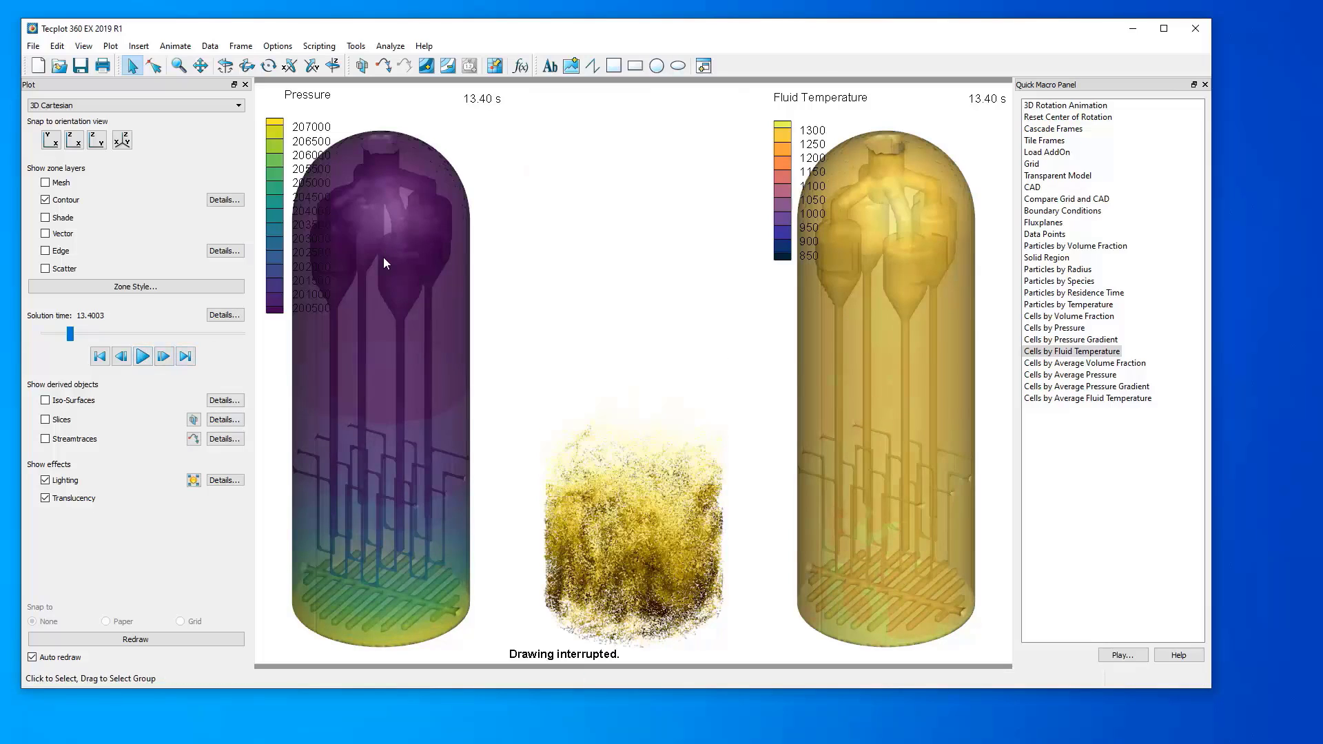
click(252, 46)
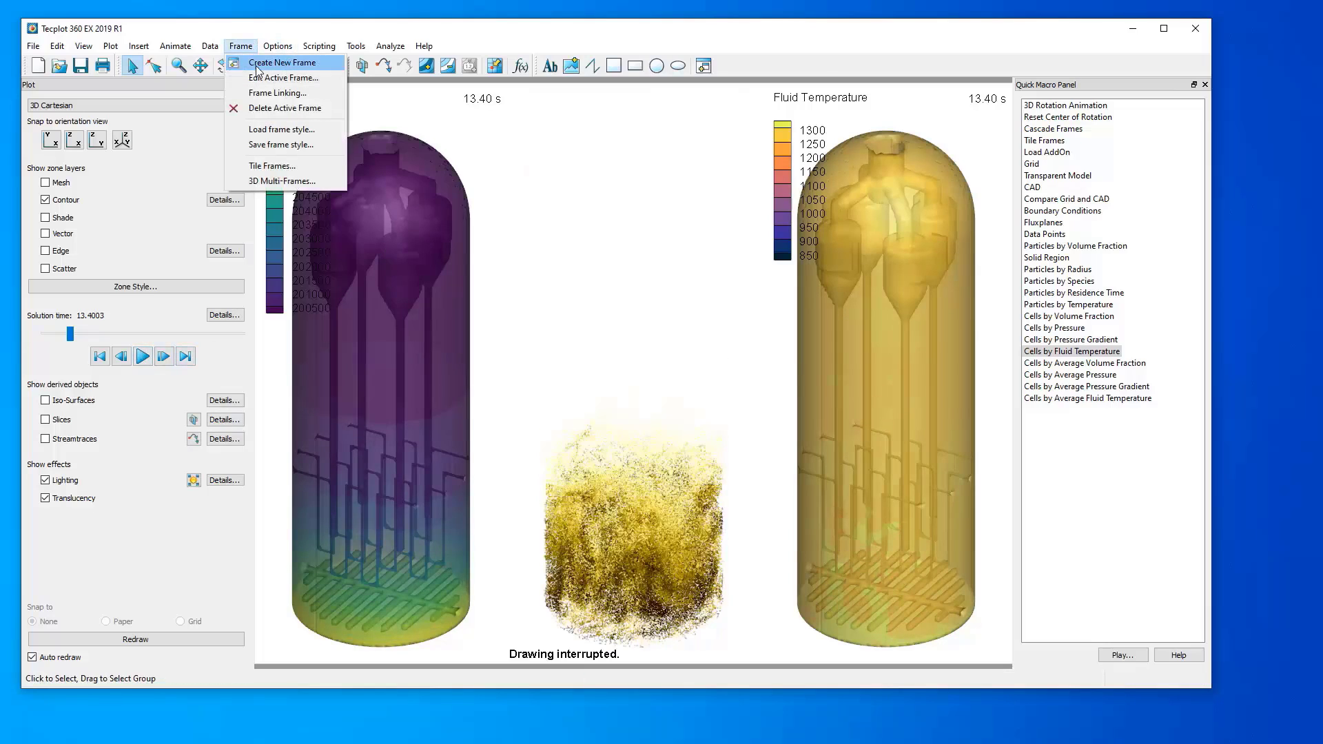
click(277, 93)
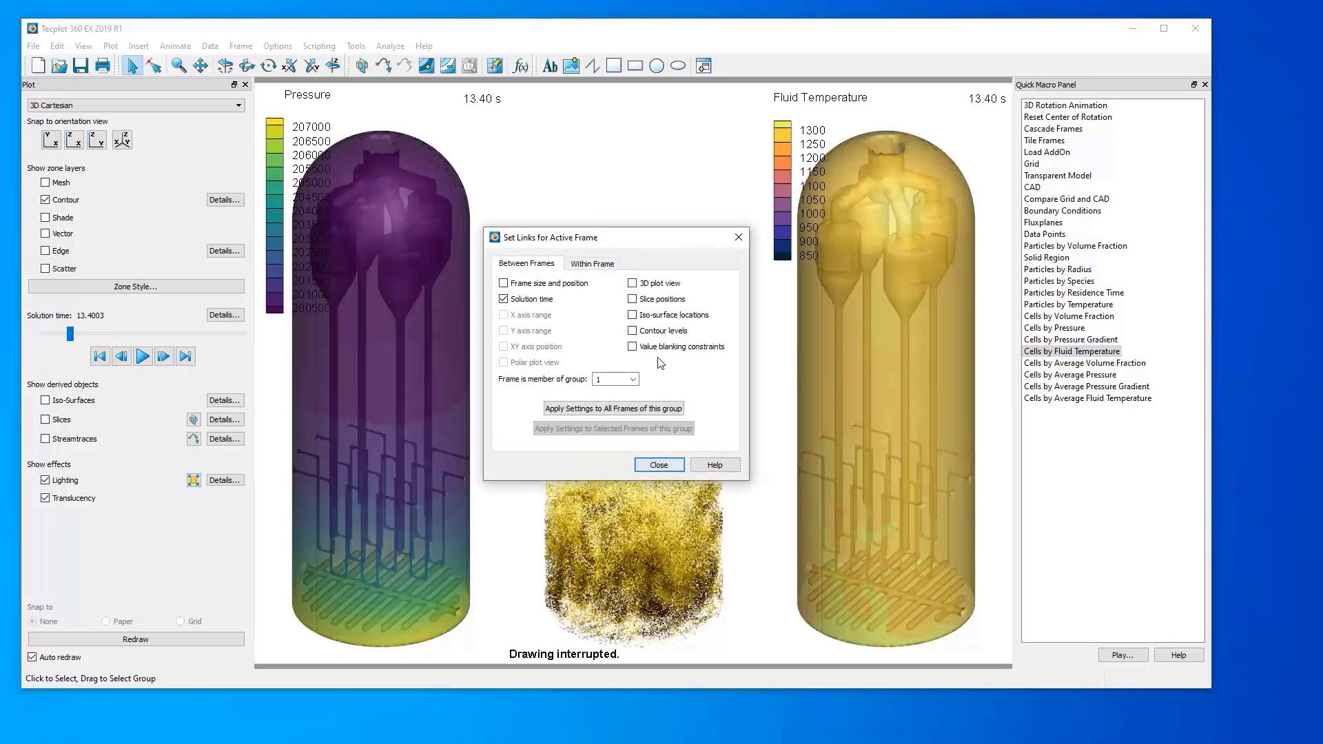
click(678, 462)
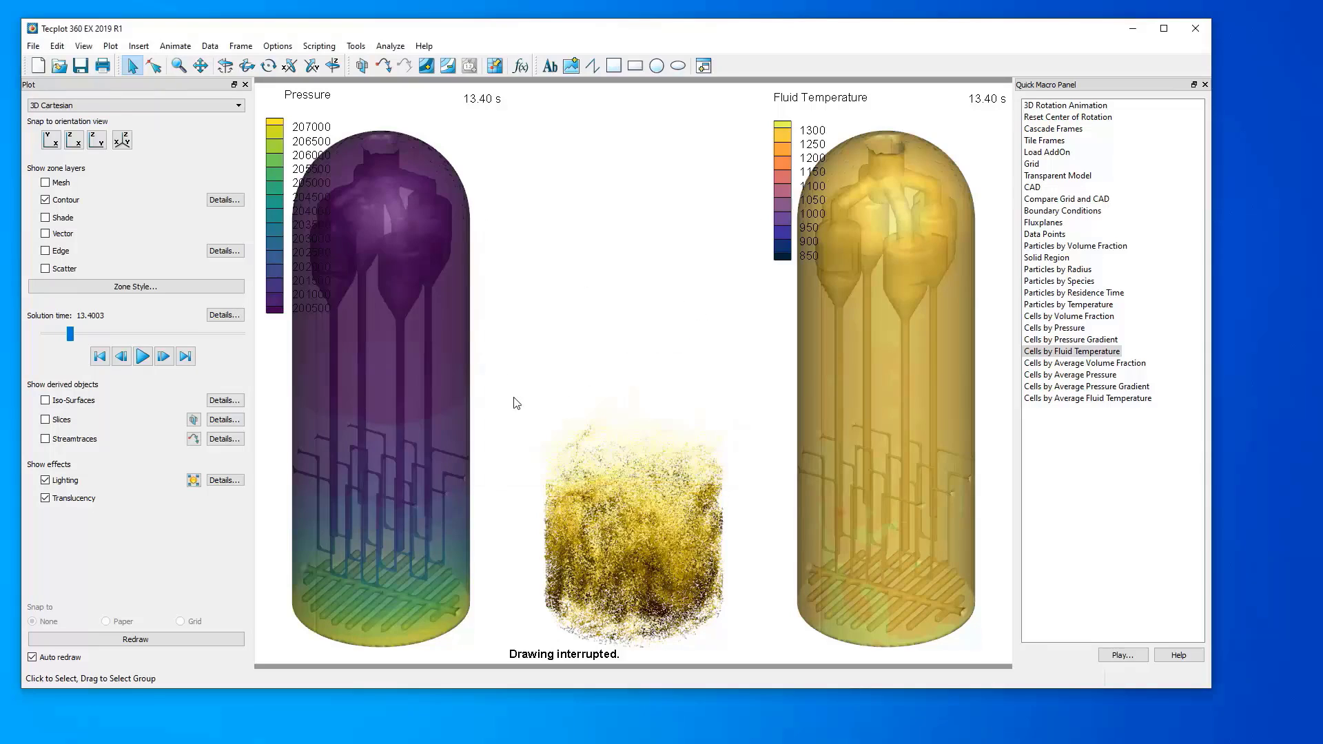
Step: Rotate the 3D view of the Particle Volume Fraction frame on its own
click(225, 65)
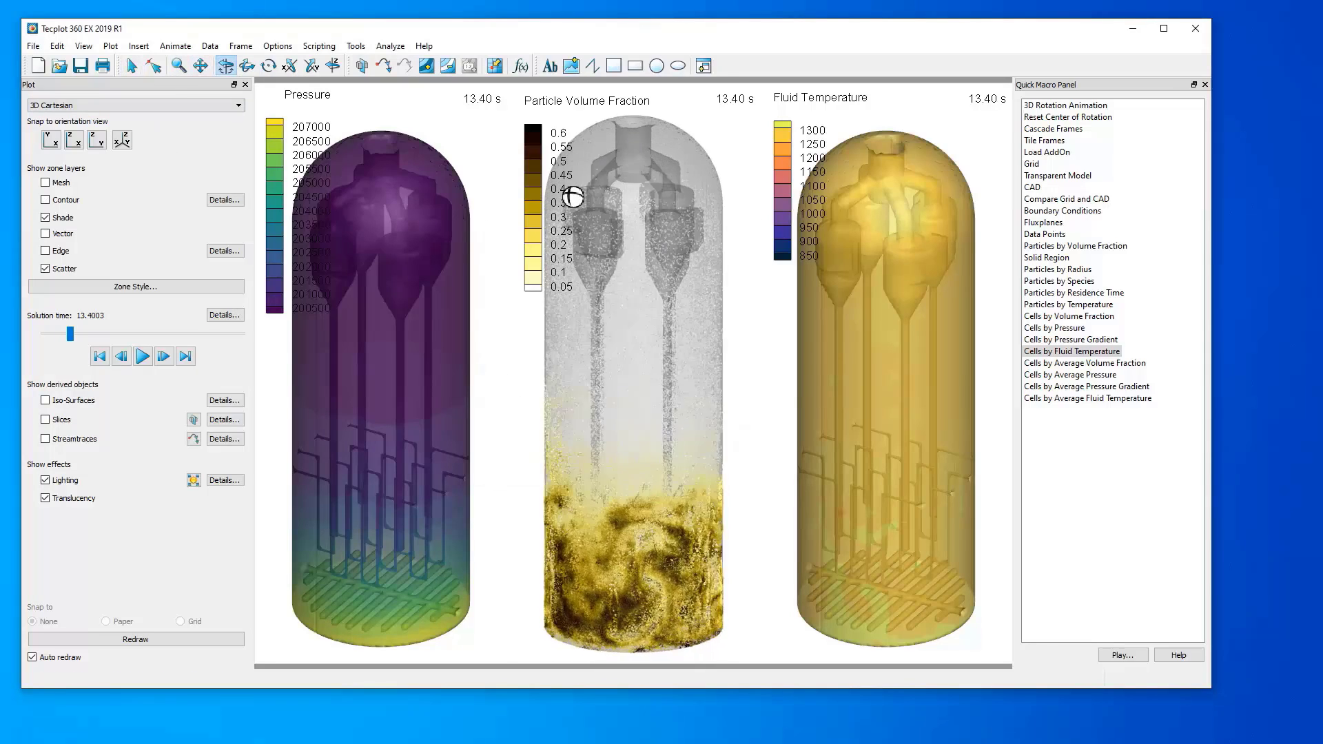
mouse_move(615, 217)
mouse_down()
mouse_move(602, 266)
mouse_move(594, 227)
mouse_move(629, 201)
mouse_move(613, 206)
mouse_move(641, 216)
mouse_up()
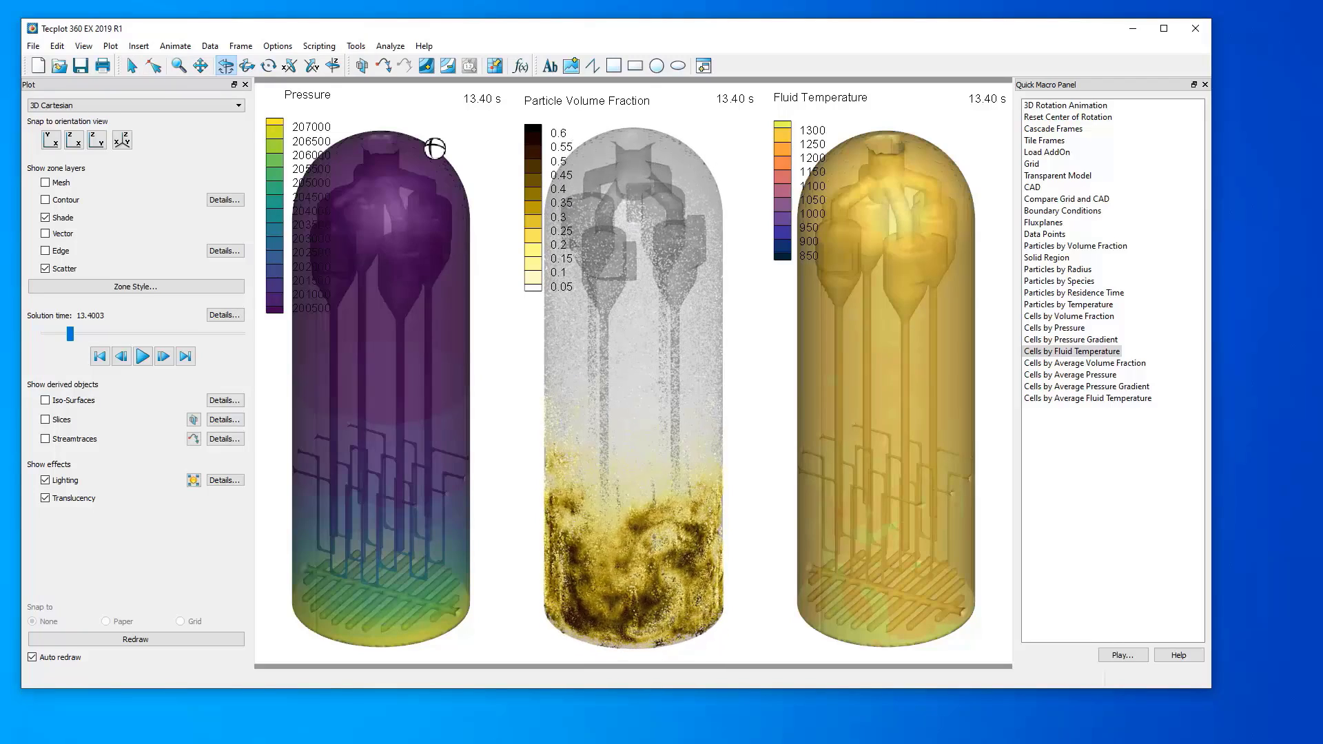
Step: Link the 3D plot view across all frames of group 1 and rotate the three reactor views together
click(240, 45)
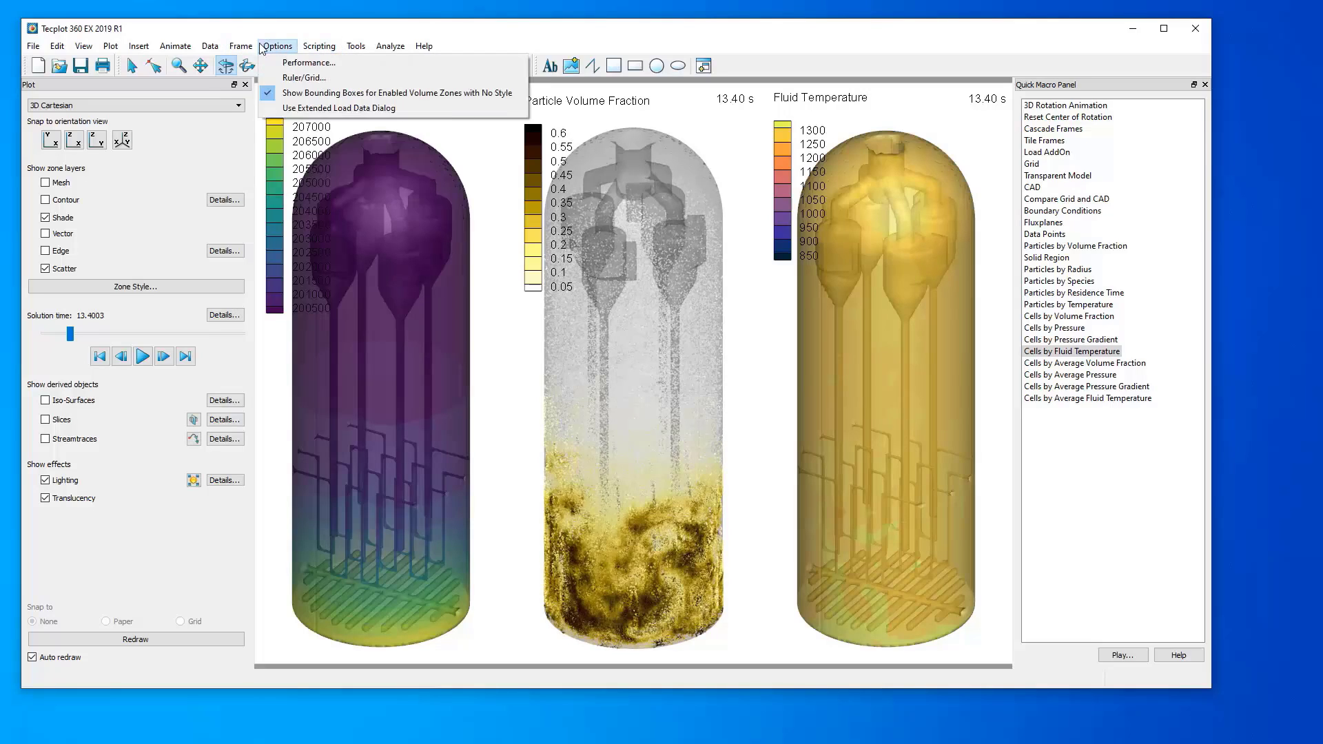
mouse_move(241, 46)
click(263, 95)
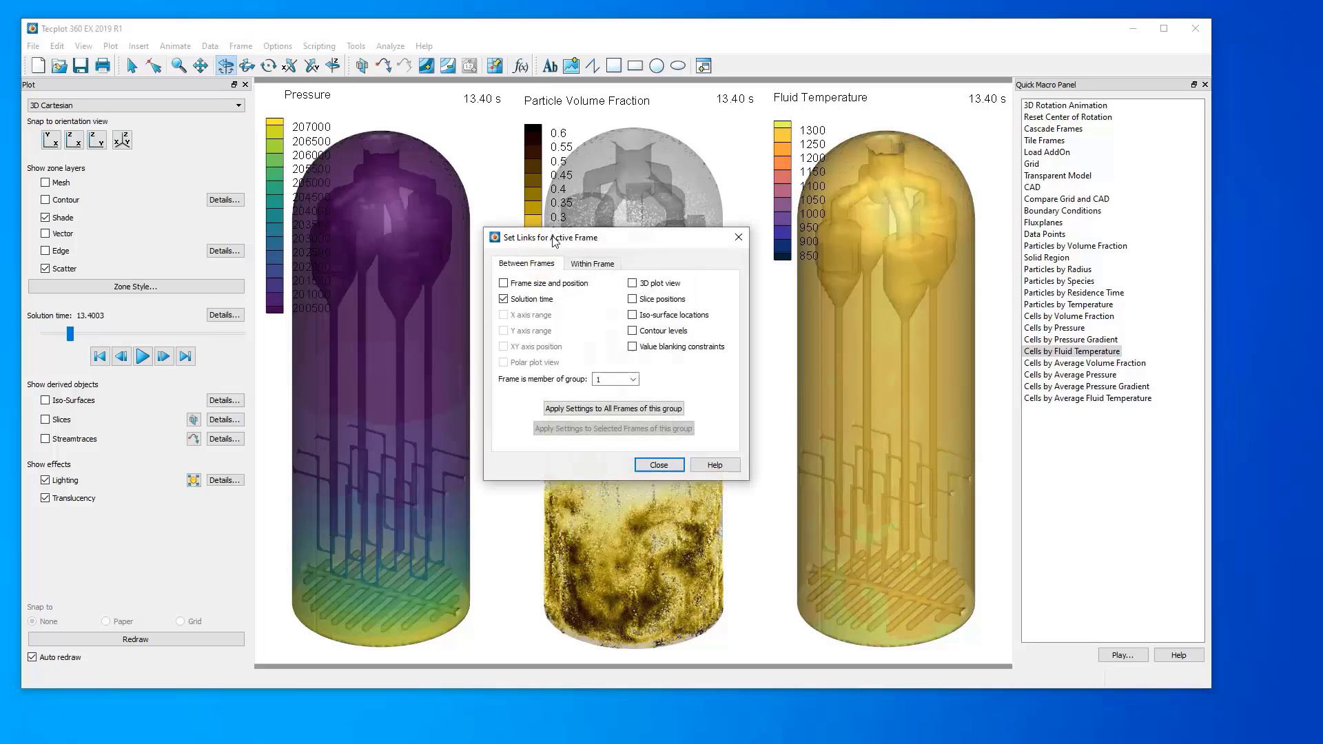
click(632, 283)
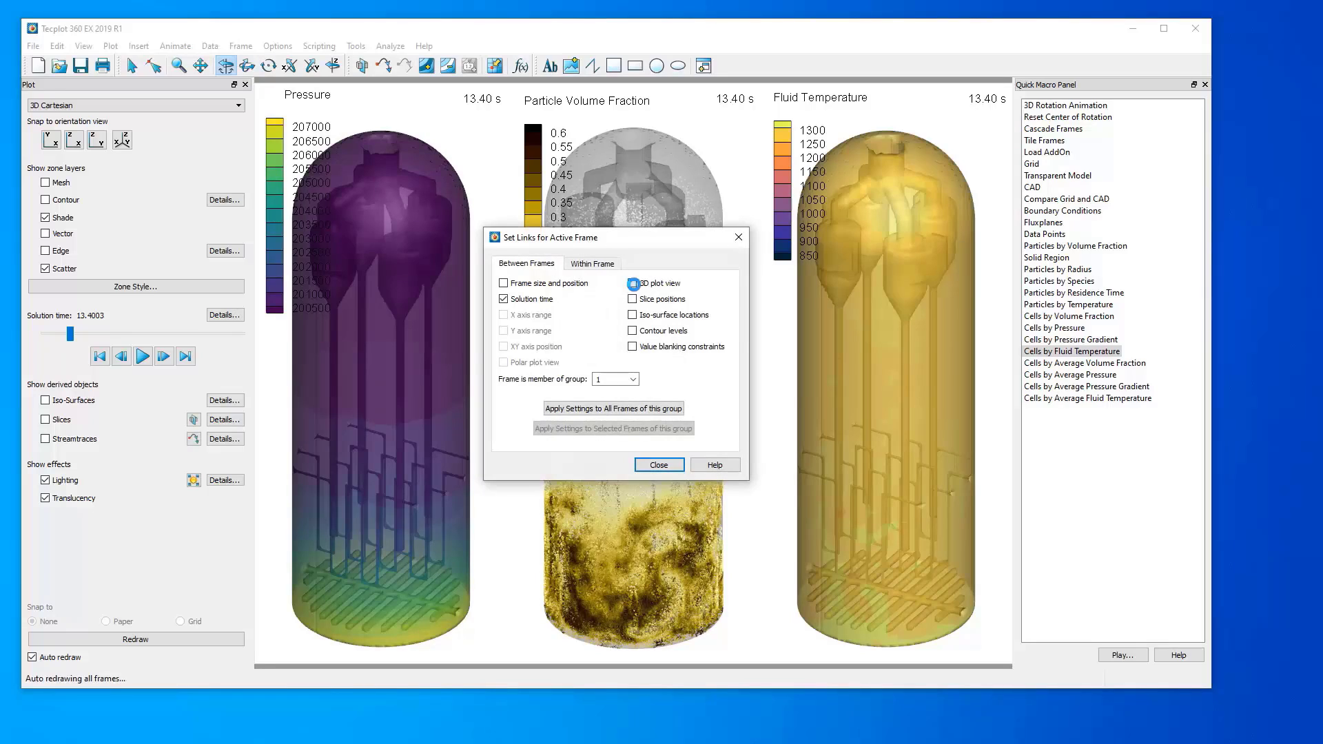
click(669, 410)
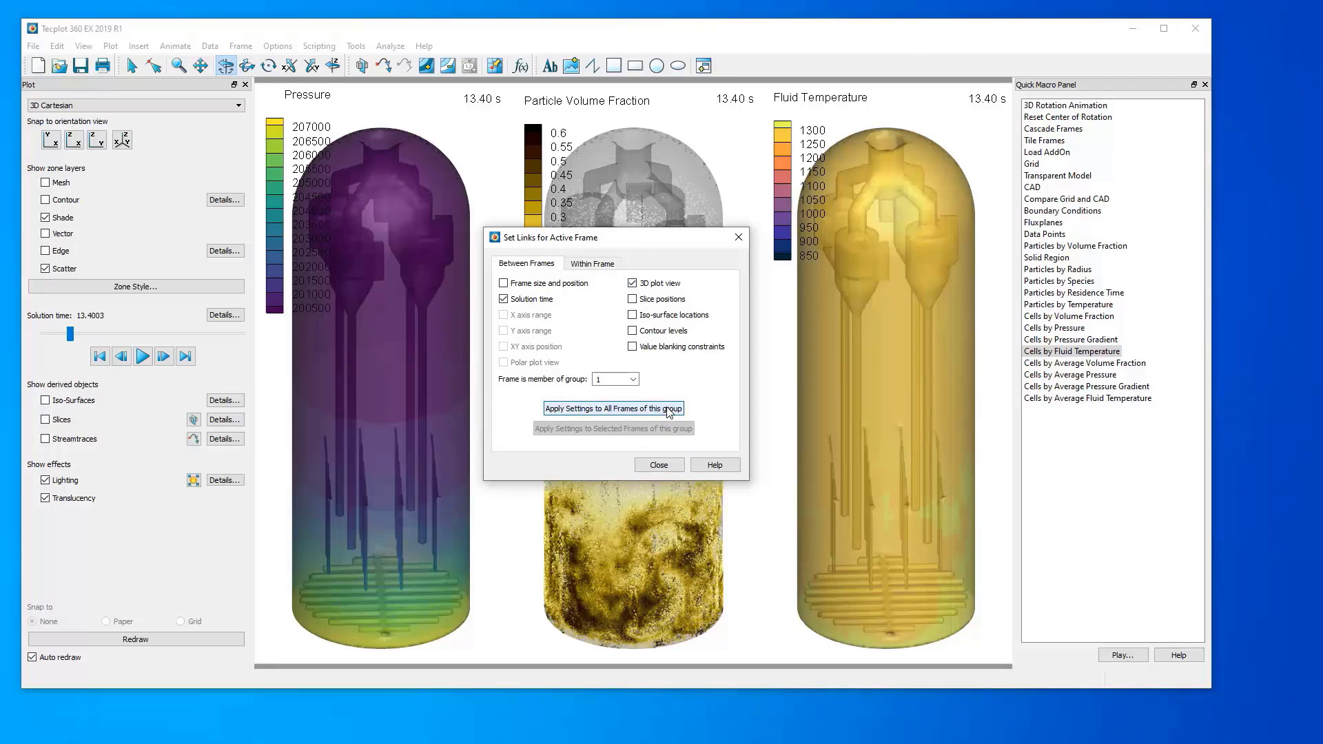
click(670, 469)
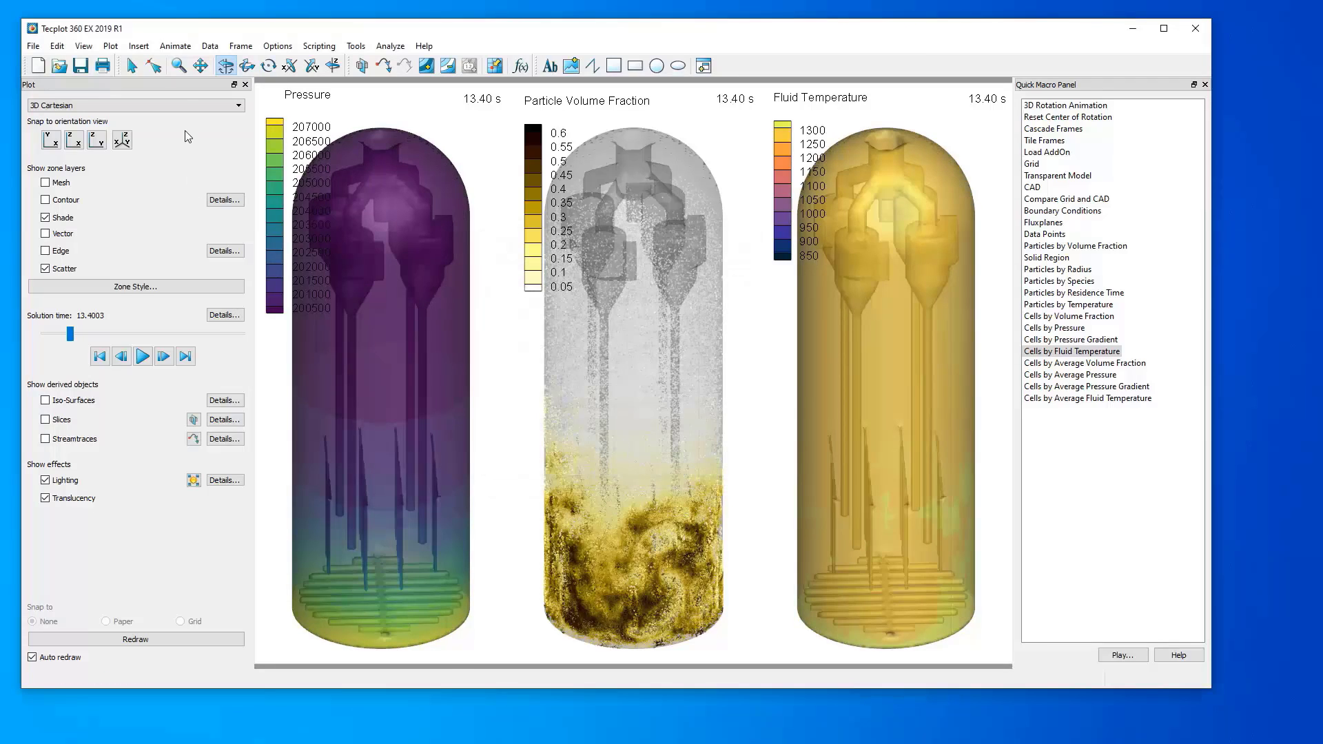
drag(706, 201, 668, 304)
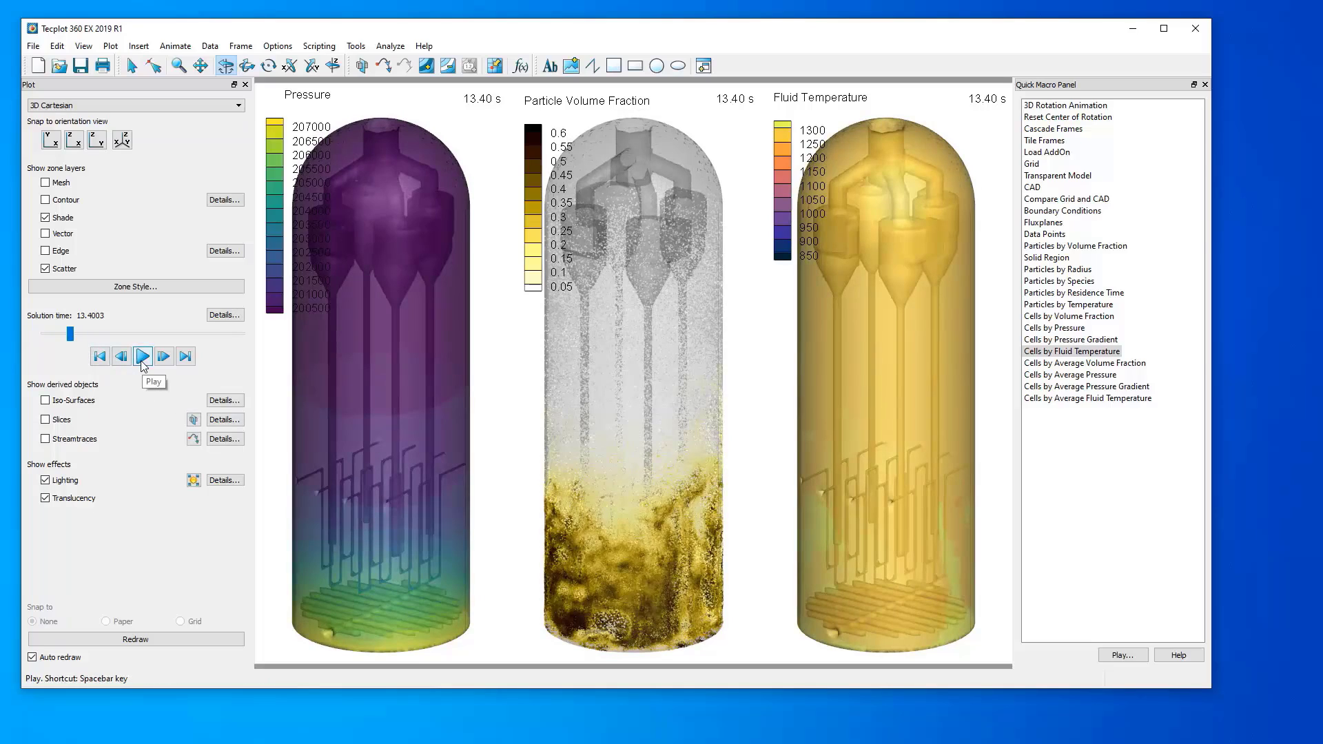
drag(682, 298, 634, 319)
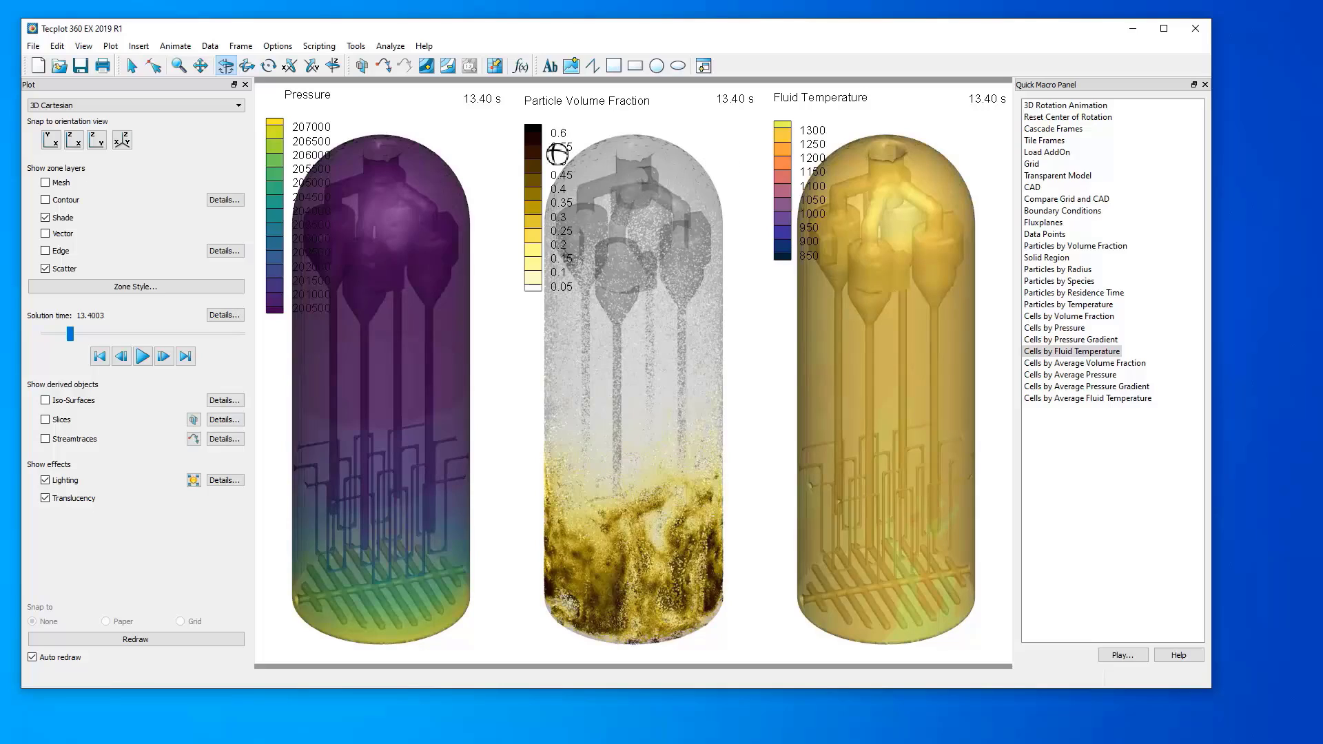
Step: Move the Particle Volume Fraction legend down into the lower half of its frame and keep it selected
click(132, 67)
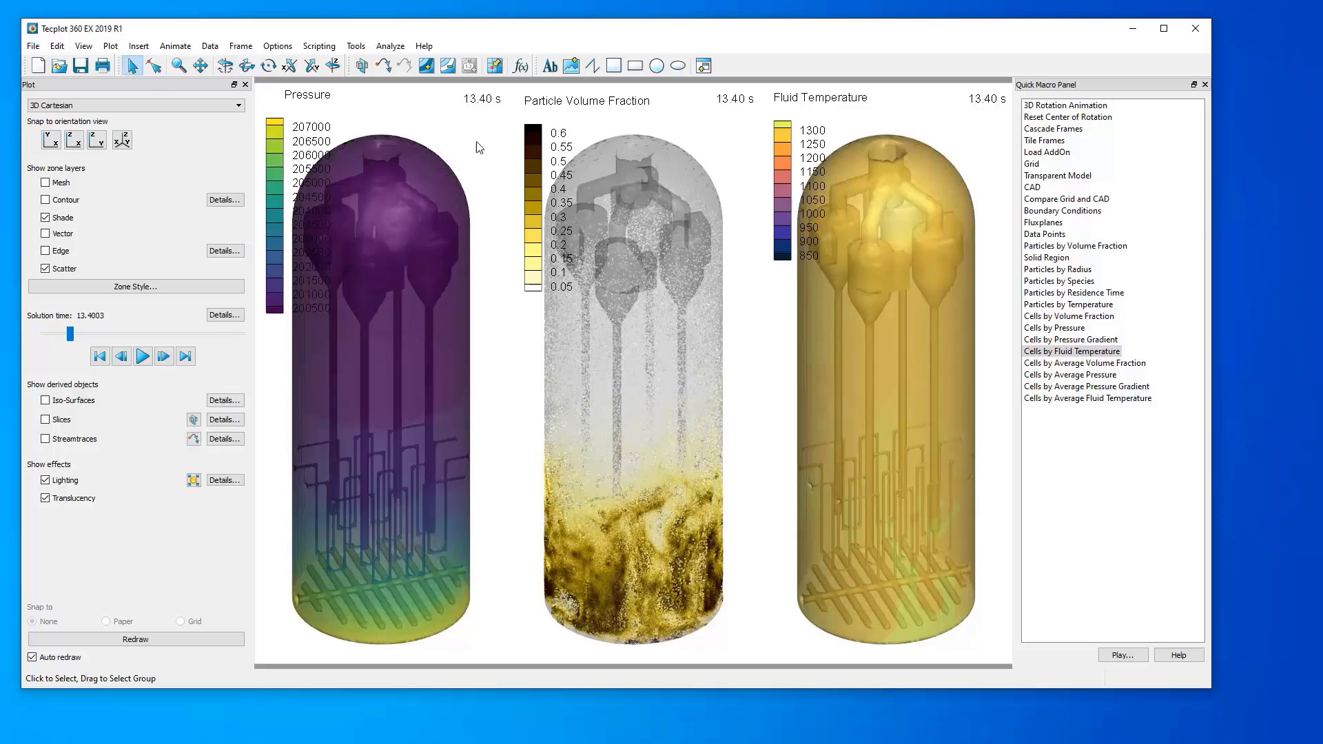
click(562, 158)
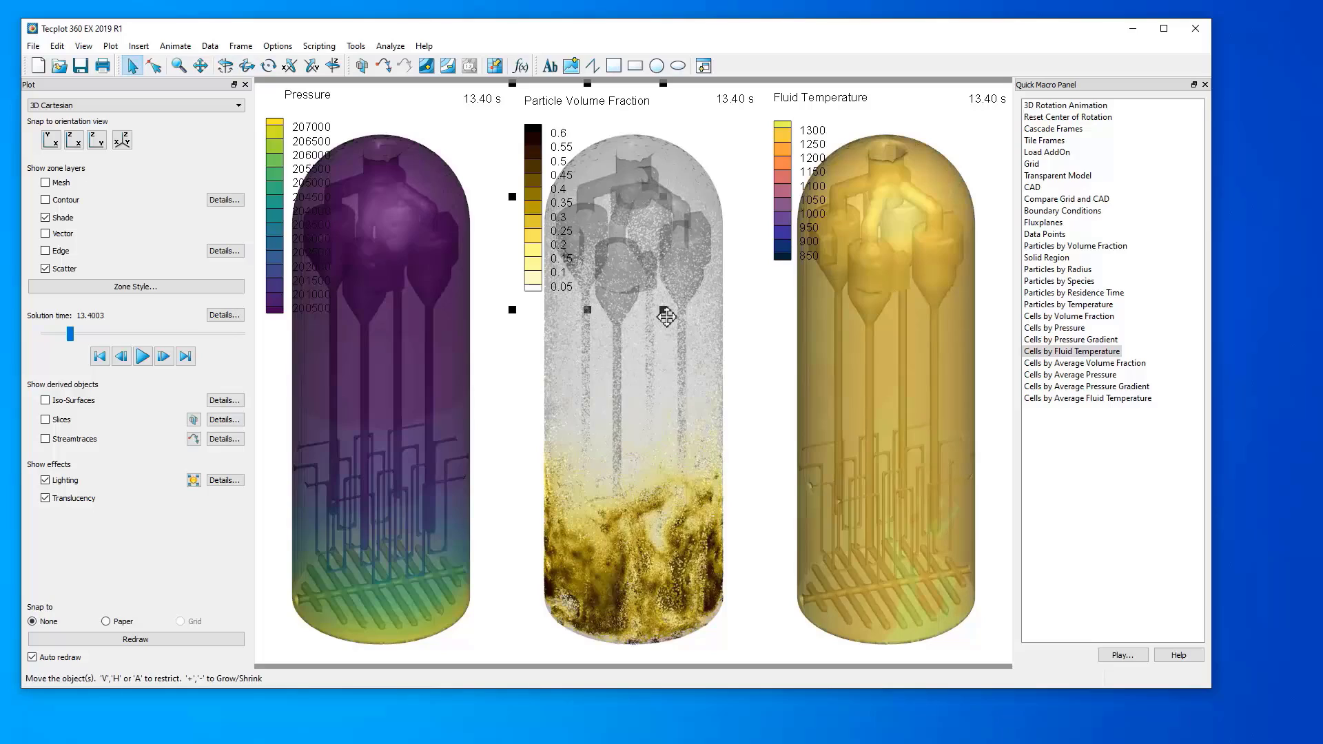
drag(665, 312, 563, 445)
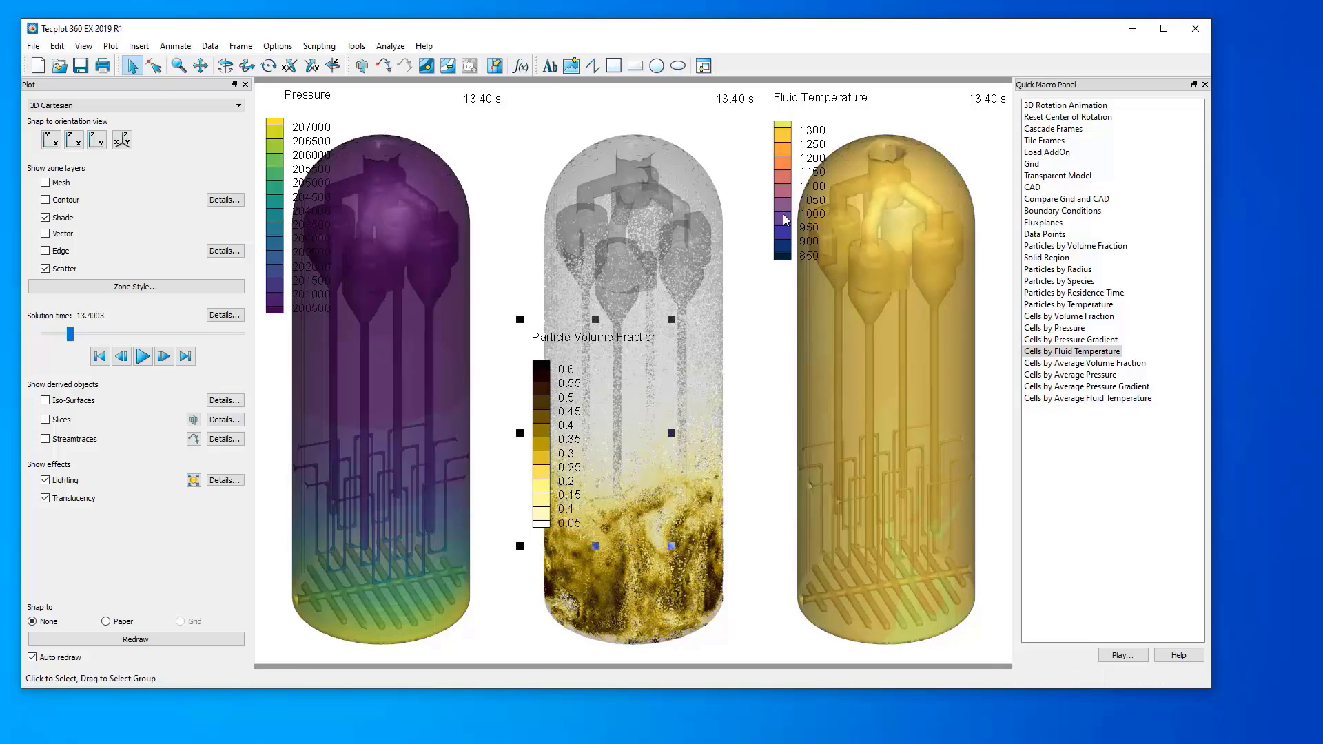
click(790, 185)
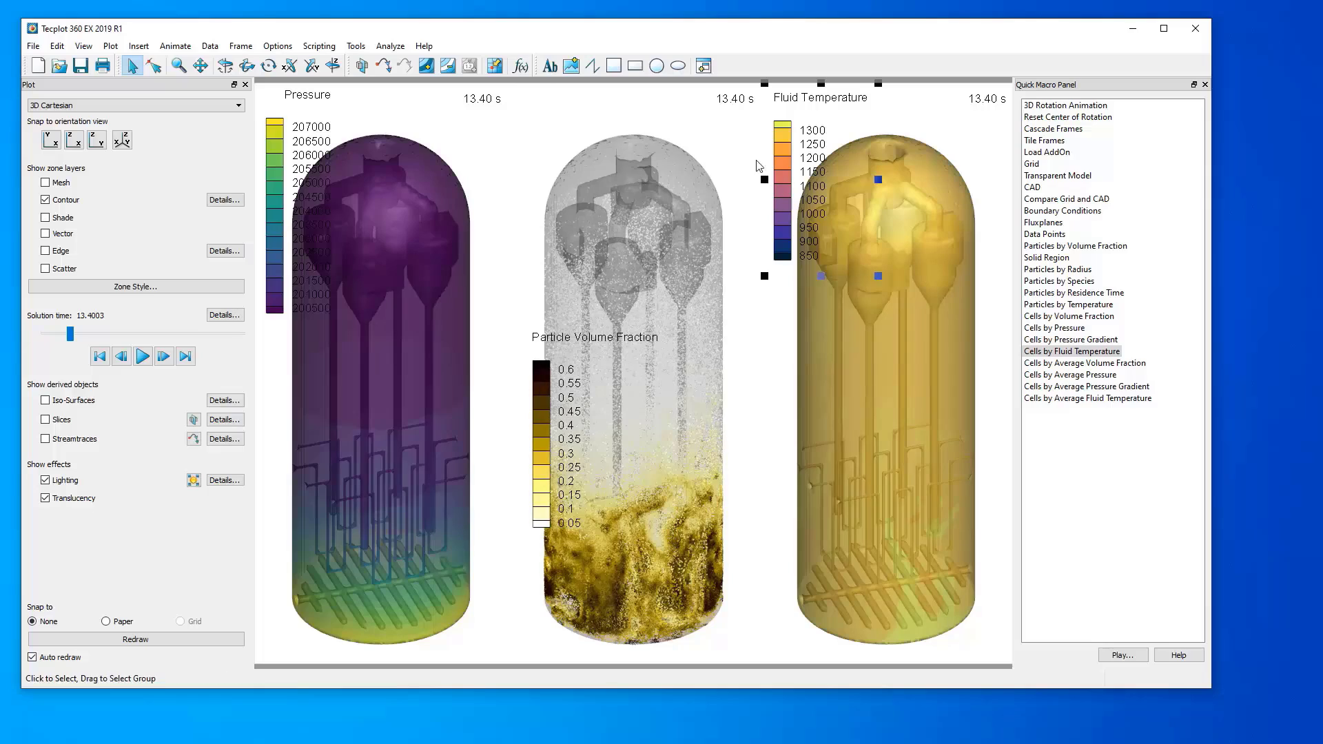
click(742, 144)
click(555, 438)
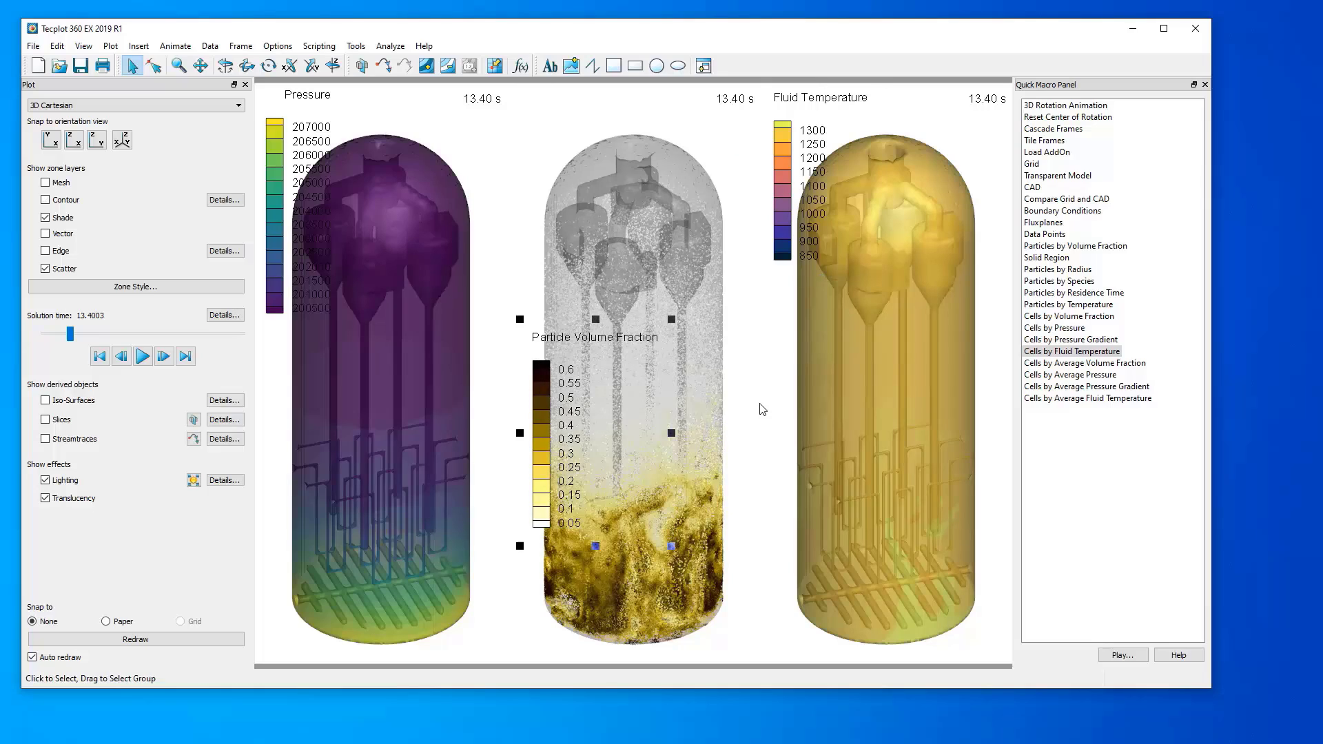